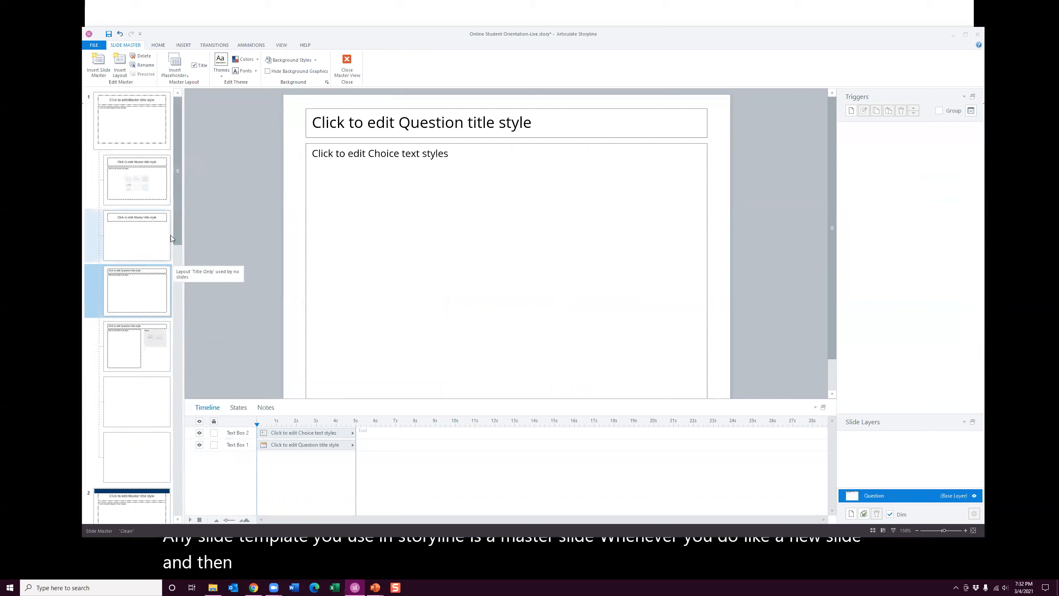
- Try moving the blue title bar down on the second Clean master slide, check its layouts, and undo the move
{"action": "left_click_drag", "start_coordinate": [179, 230], "coordinate": [189, 314]}
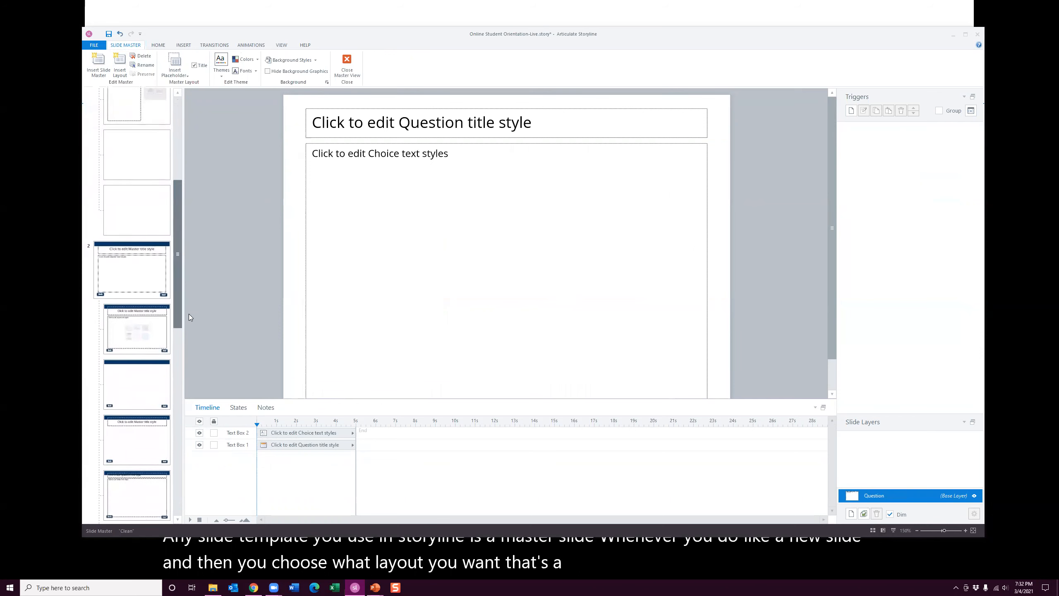
{"action": "left_click", "coordinate": [130, 271]}
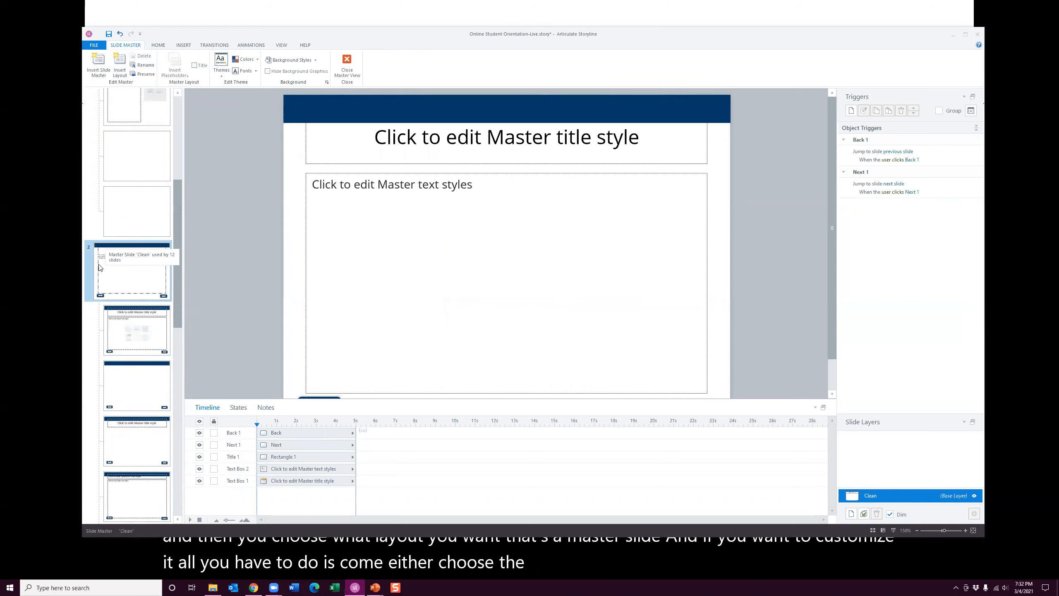
{"action": "left_click_drag", "start_coordinate": [296, 102], "coordinate": [266, 141]}
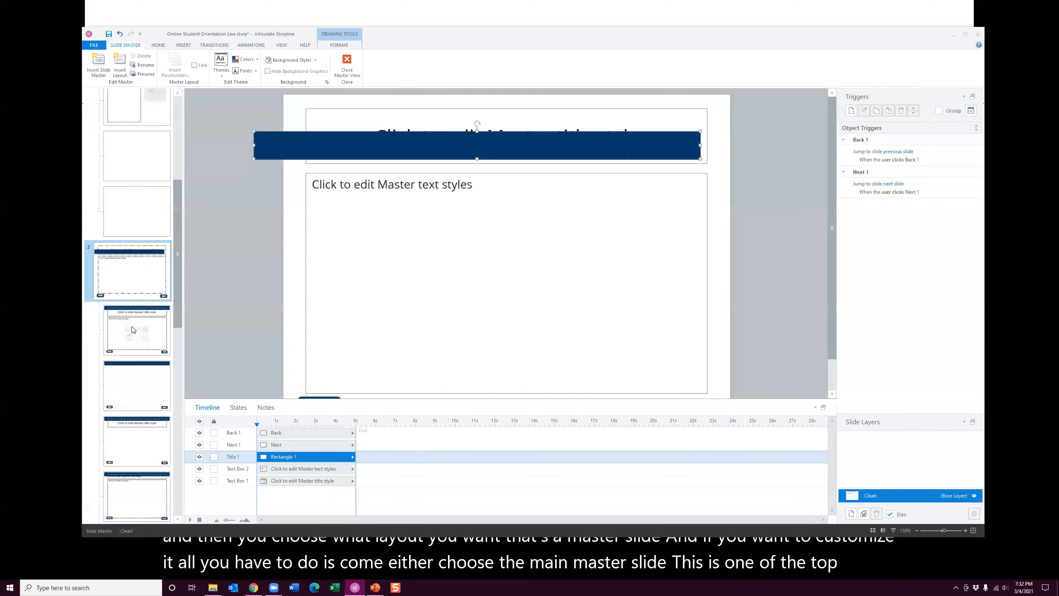
{"action": "left_click", "coordinate": [142, 378]}
{"action": "left_click", "coordinate": [144, 441]}
{"action": "left_click", "coordinate": [145, 484]}
{"action": "left_click", "coordinate": [136, 297]}
{"action": "key", "text": "ctrl+z"}
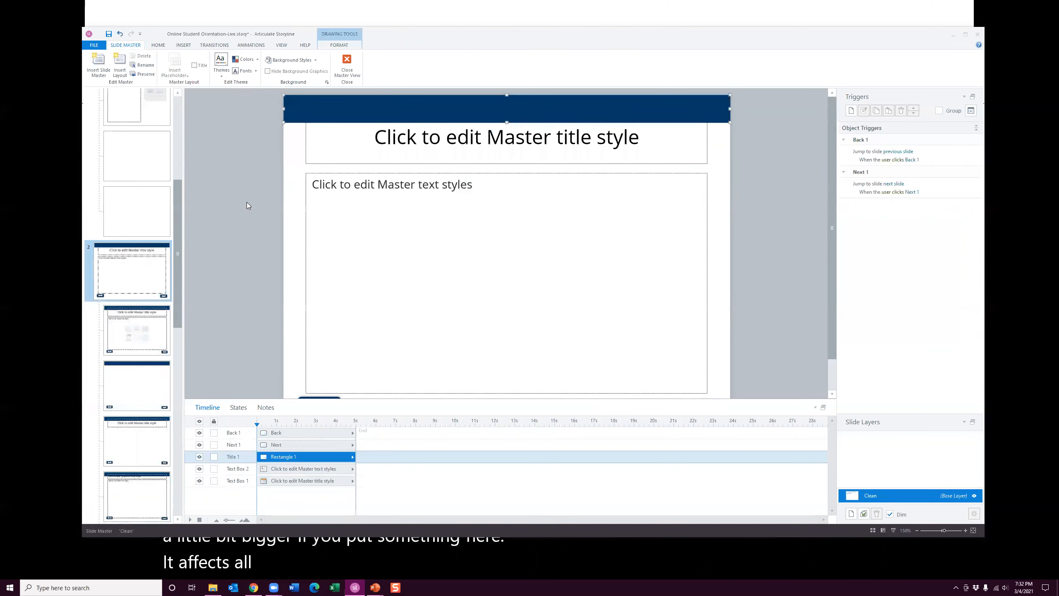
- Try transferring the blue title bar from the Clean master slide to its Title and Content layout, and undo the transfer
{"action": "scroll", "coordinate": [135, 213], "scroll_direction": "down", "scroll_amount": 2}
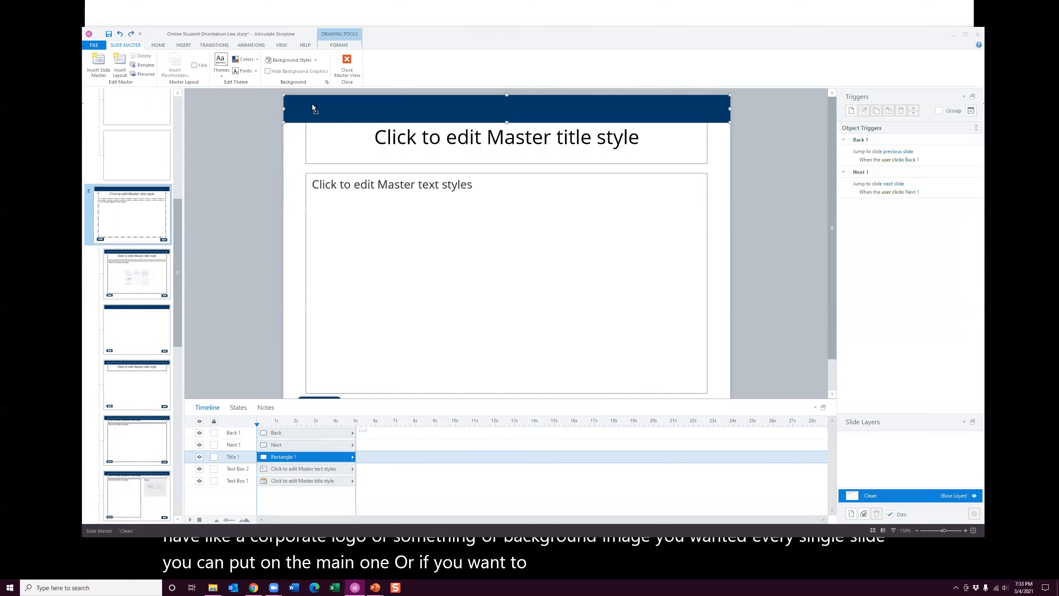
{"action": "key", "text": "Delete"}
{"action": "left_click", "coordinate": [151, 267]}
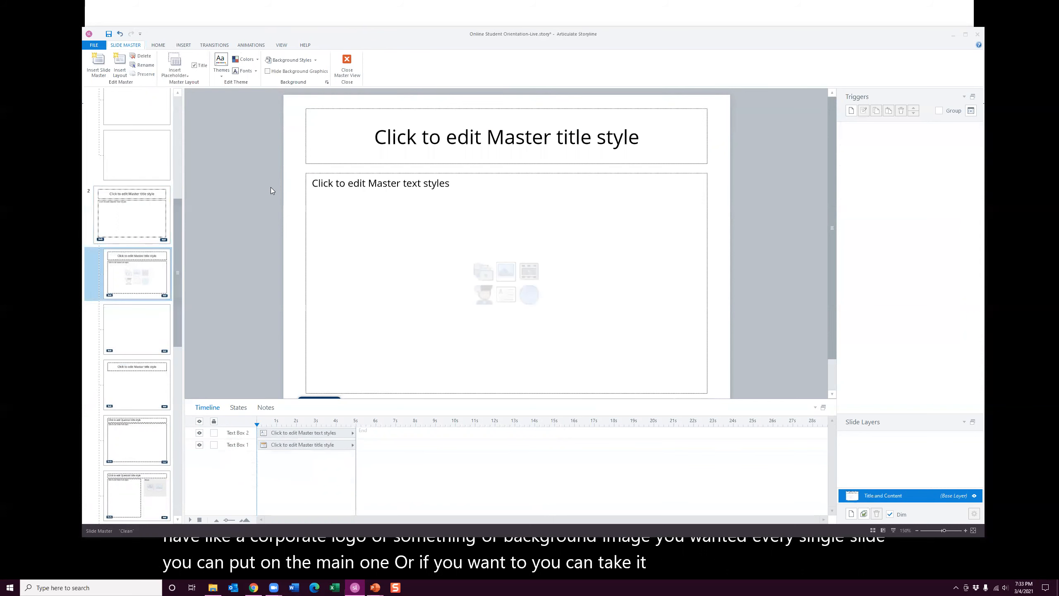
{"action": "key", "text": "ctrl+v"}
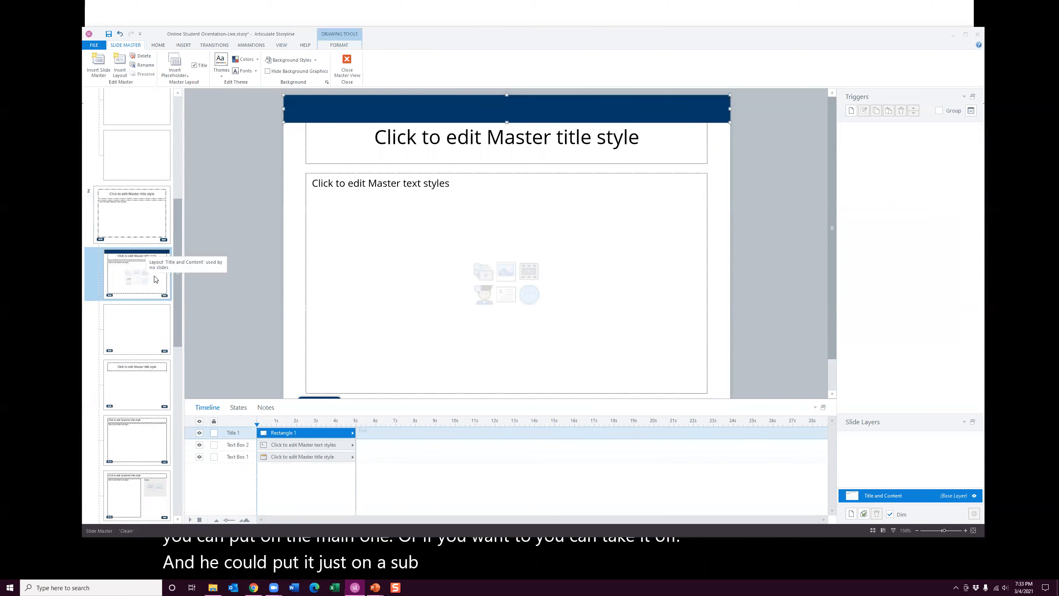
{"action": "scroll", "coordinate": [205, 279], "scroll_direction": "down", "scroll_amount": 1}
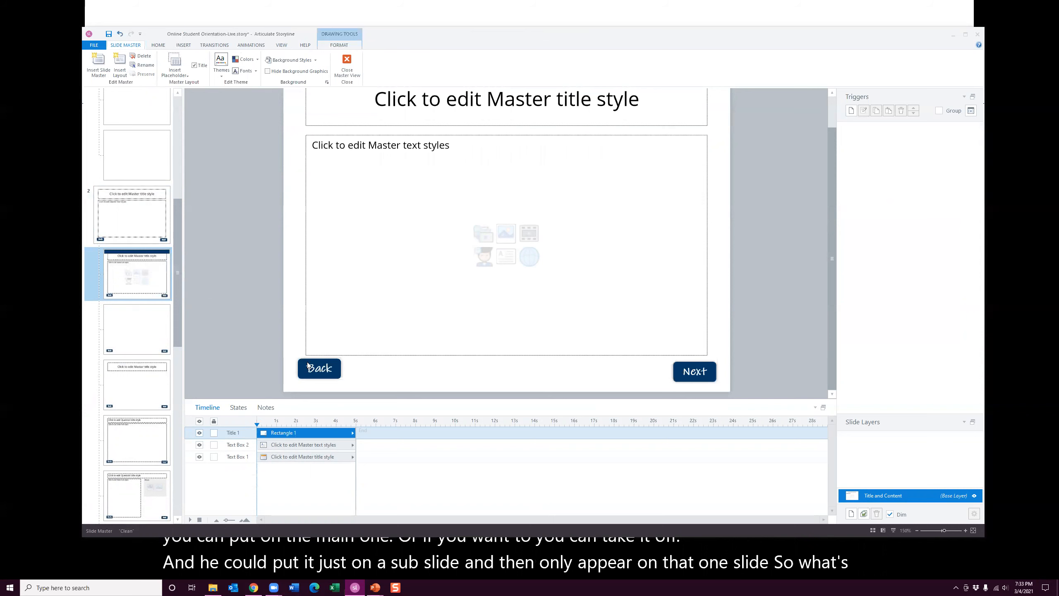
{"action": "key", "text": "ctrl+z"}
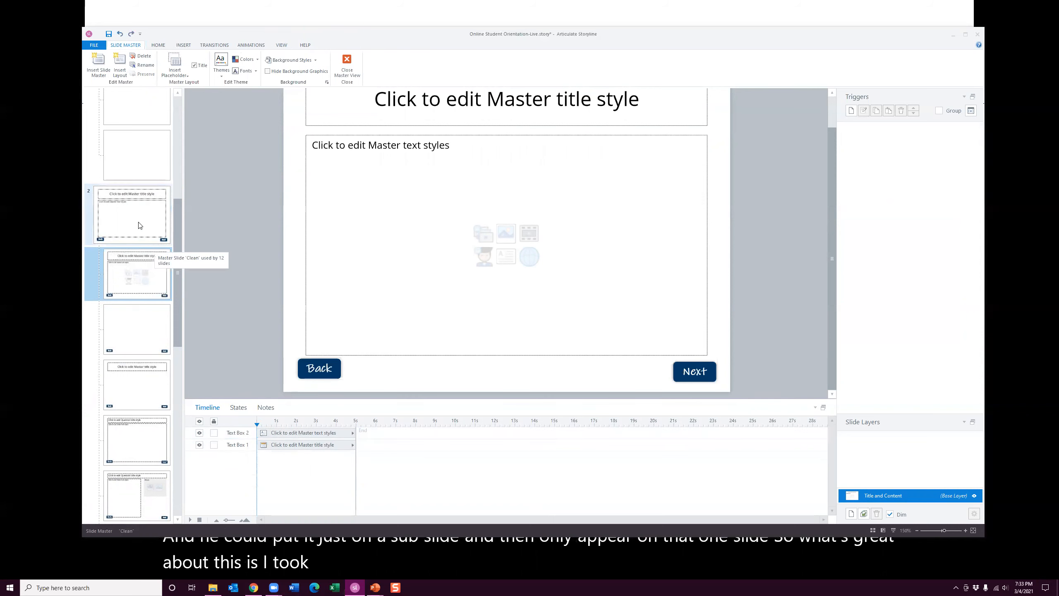
- Select the Back and Next buttons together on the second Clean master slide to review their triggers
{"action": "left_click", "coordinate": [140, 226]}
{"action": "left_click", "coordinate": [311, 367]}
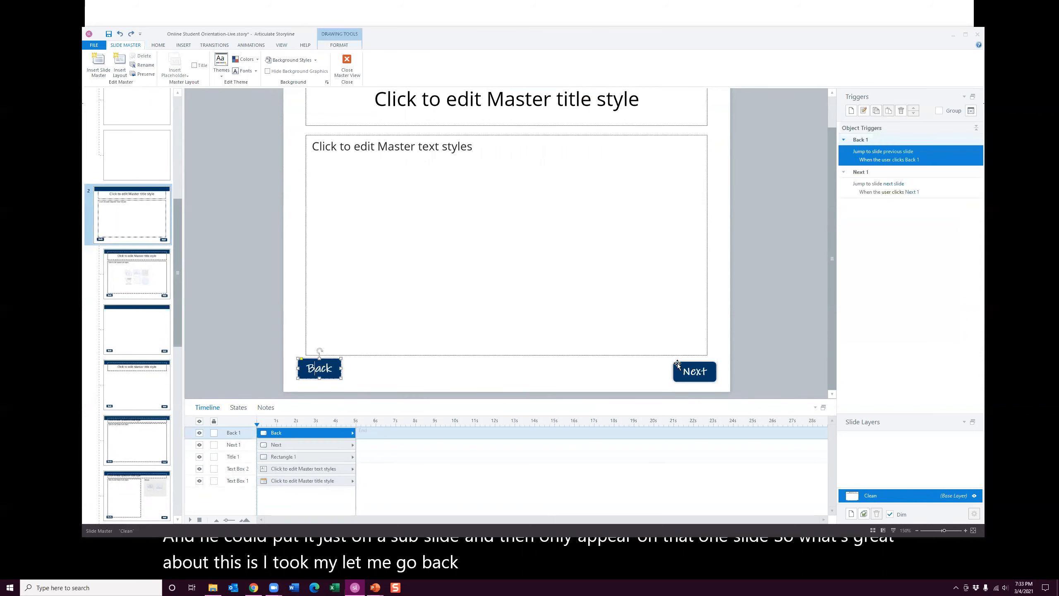
{"action": "left_click", "coordinate": [704, 369], "text": "shift"}
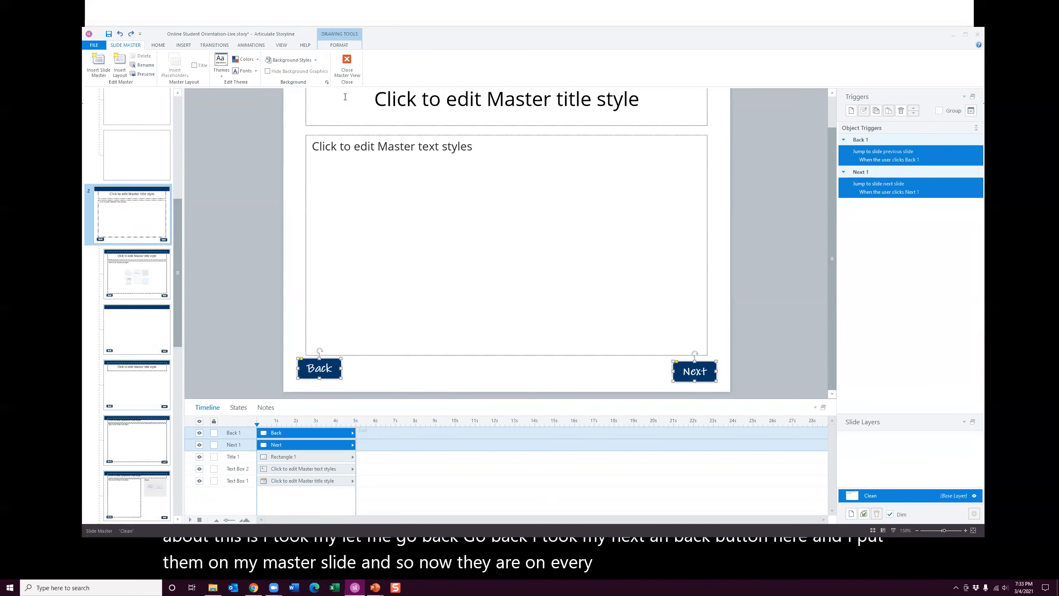
- Leave slide master view and preview only the Online vs. Classroom slide to check its Back and Next buttons, and close the preview
{"action": "left_click", "coordinate": [347, 63]}
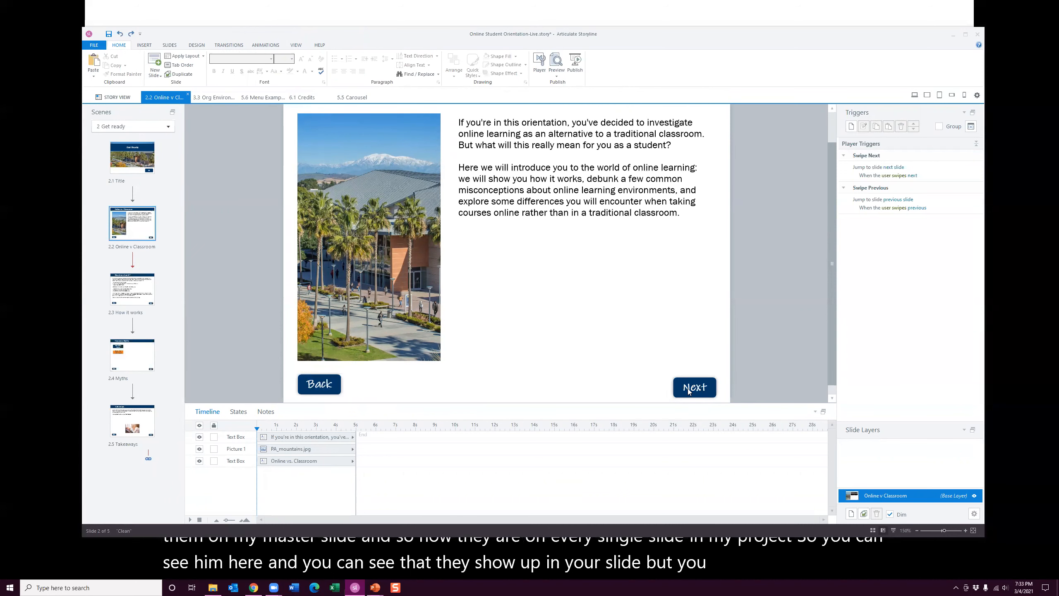
{"action": "scroll", "coordinate": [688, 389], "scroll_direction": "down", "scroll_amount": 1}
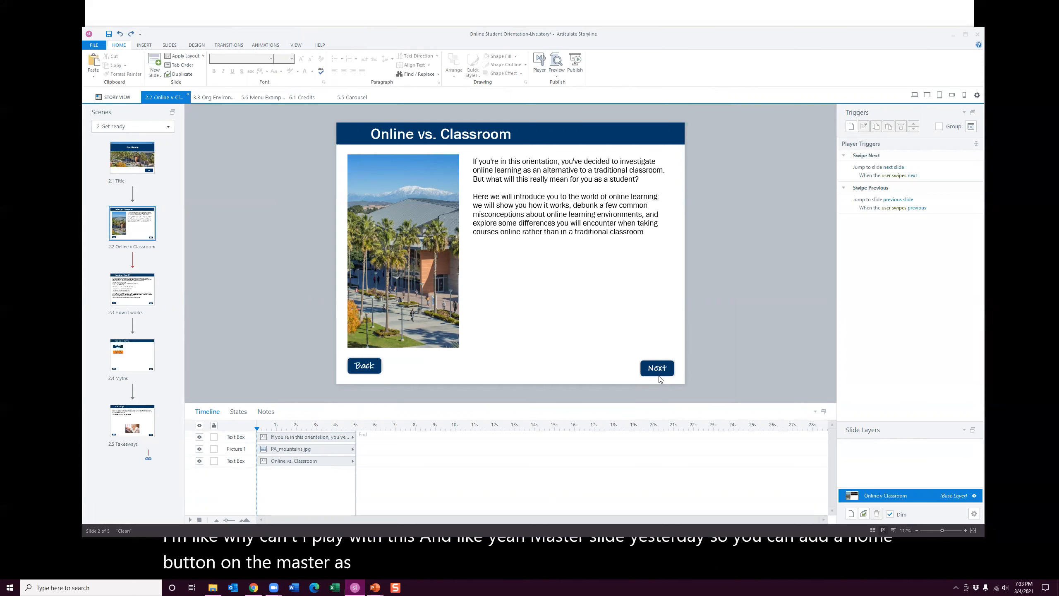
{"action": "left_click", "coordinate": [556, 71]}
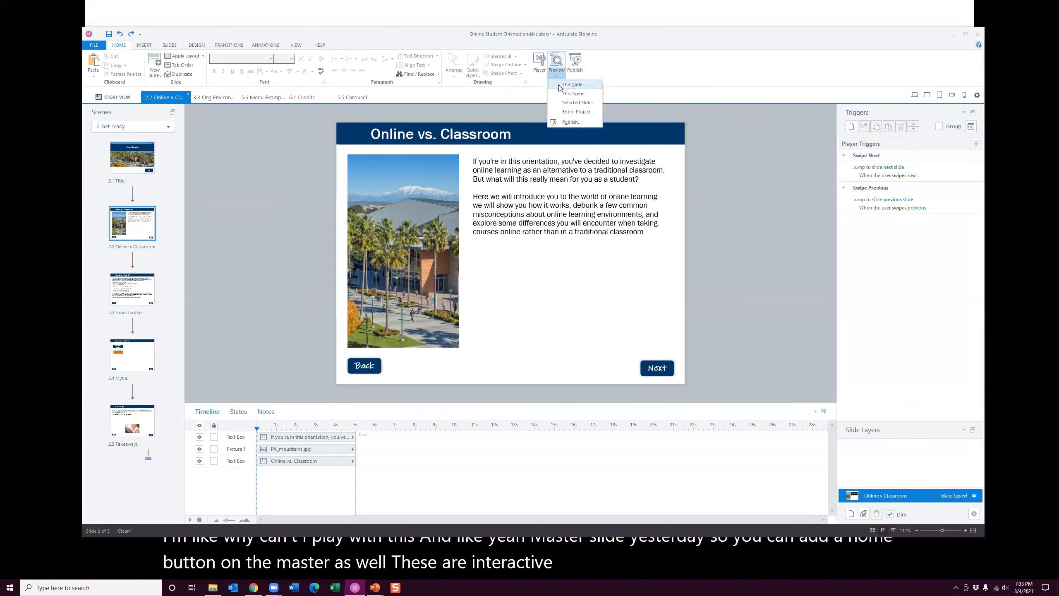
{"action": "left_click", "coordinate": [559, 88]}
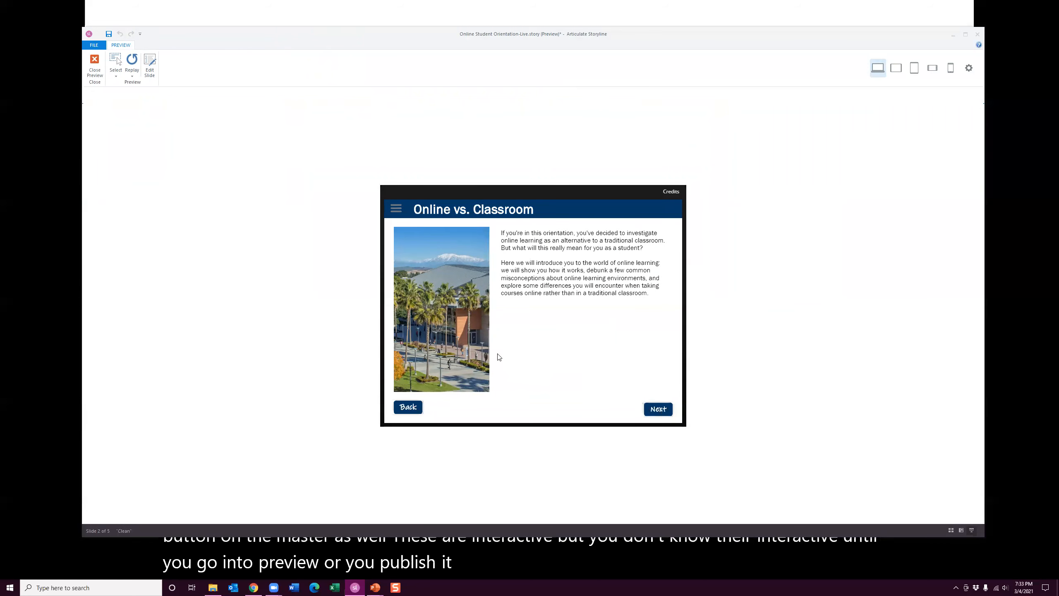
{"action": "left_click", "coordinate": [95, 63]}
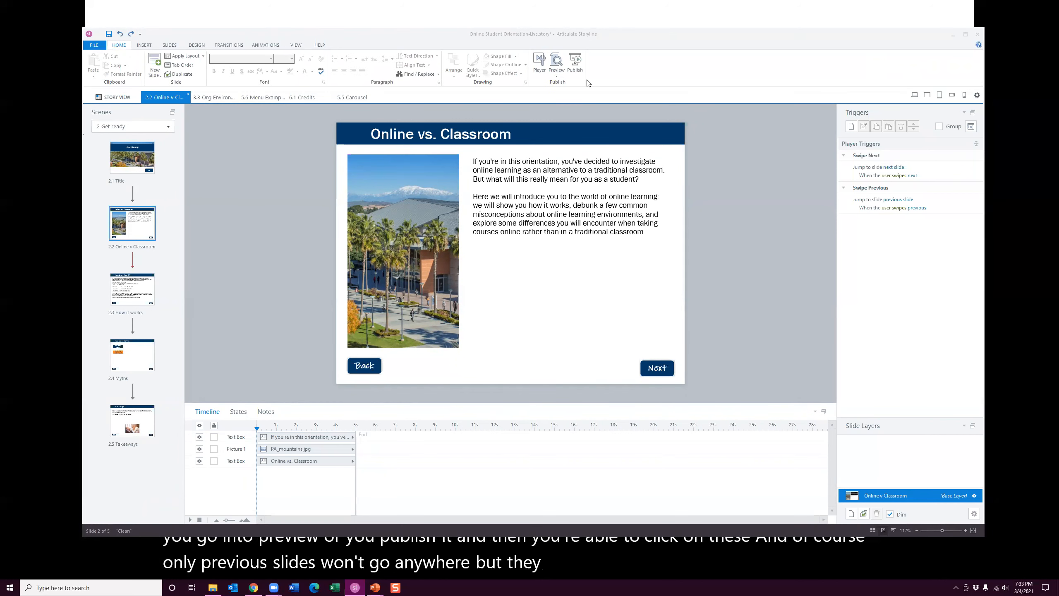
- Reopen the slide master and compare the Open Menu and Closed Menu layers of the Custom layout
{"action": "left_click", "coordinate": [296, 45]}
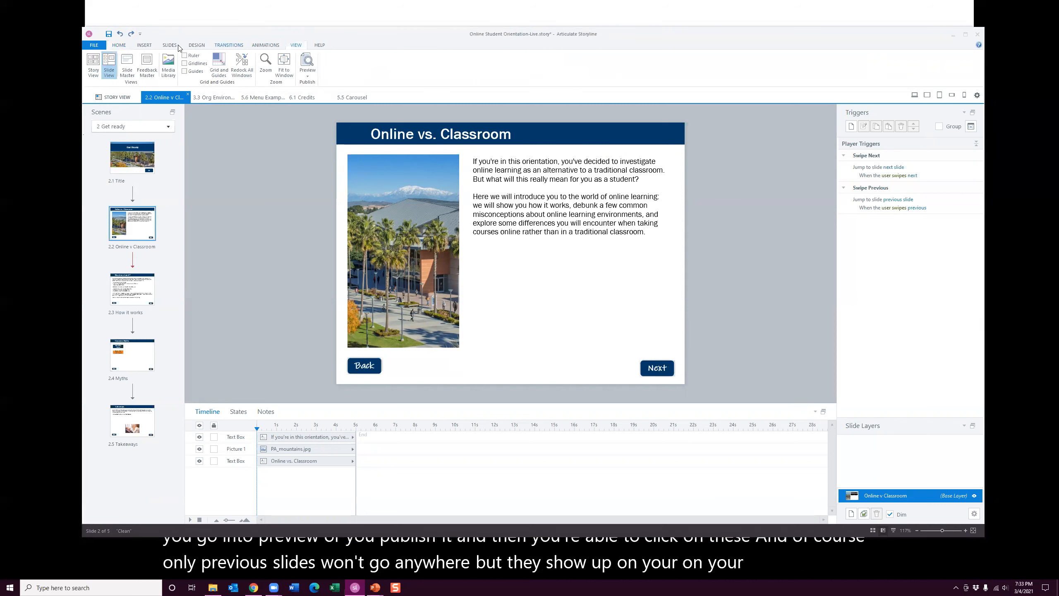
{"action": "left_click", "coordinate": [126, 64]}
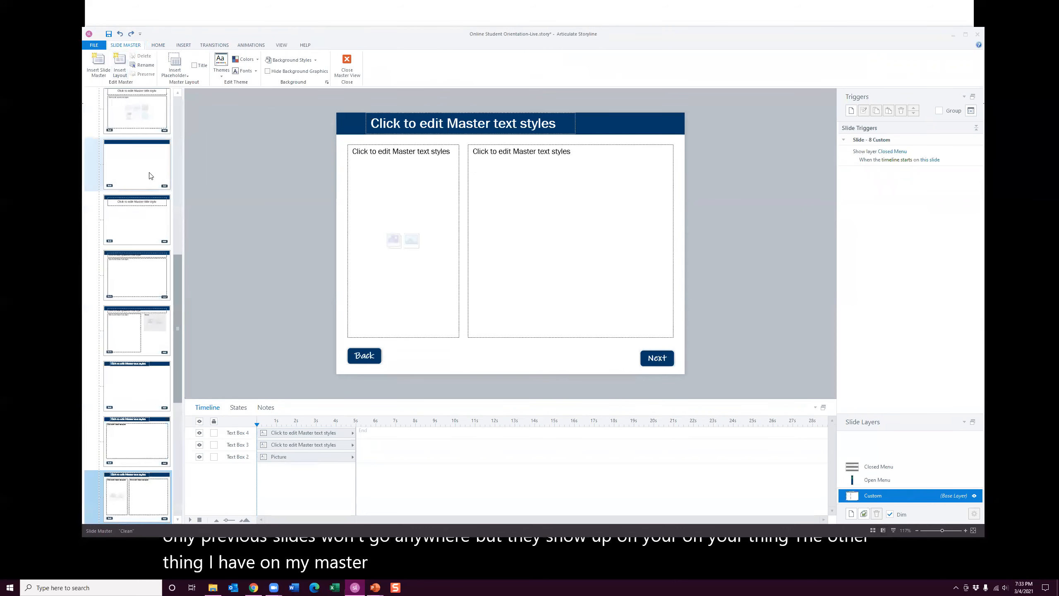
{"action": "scroll", "coordinate": [150, 175], "scroll_direction": "up", "scroll_amount": 5}
{"action": "scroll", "coordinate": [151, 175], "scroll_direction": "down", "scroll_amount": 4}
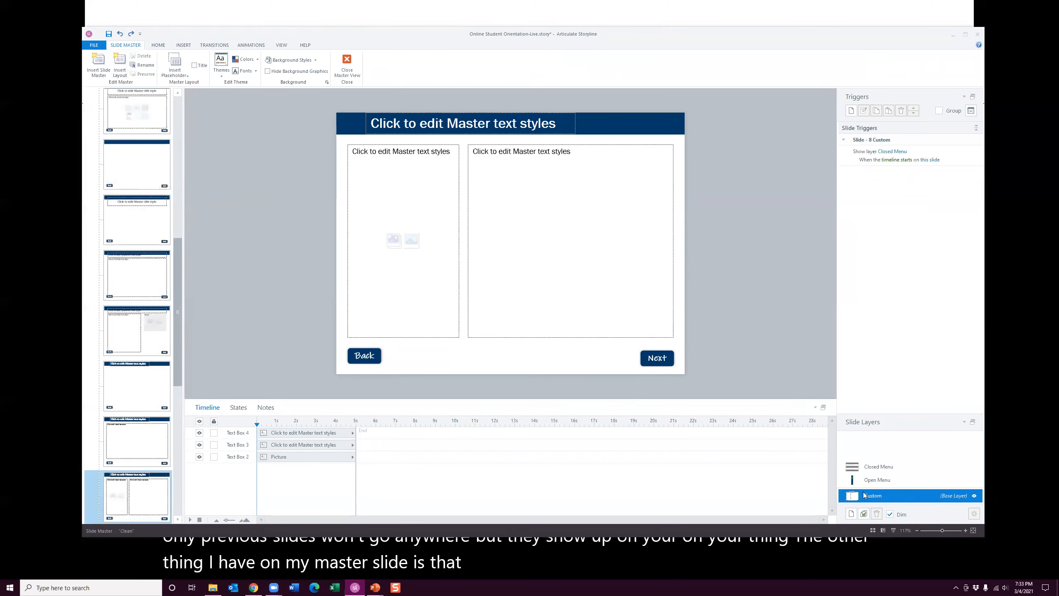
{"action": "left_click", "coordinate": [888, 483]}
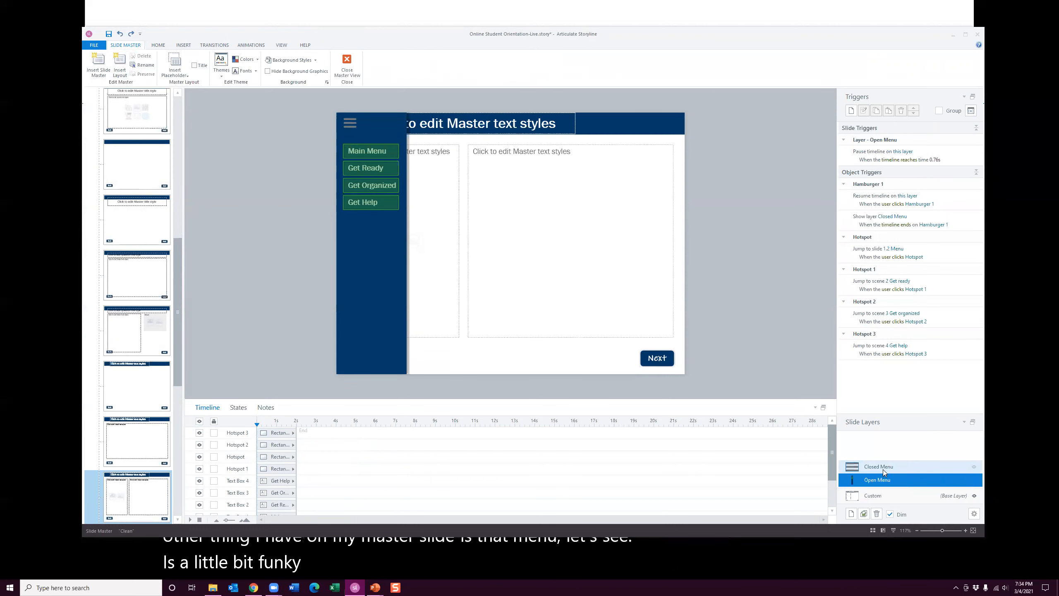
{"action": "left_click", "coordinate": [883, 469]}
{"action": "left_click", "coordinate": [884, 481]}
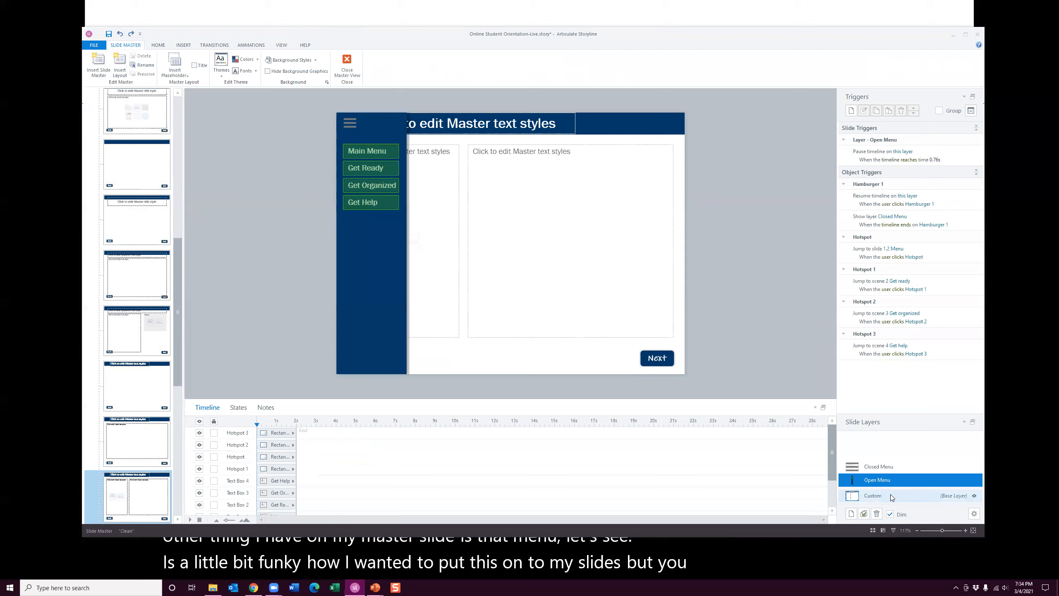
{"action": "left_click", "coordinate": [884, 464]}
{"action": "left_click", "coordinate": [886, 480]}
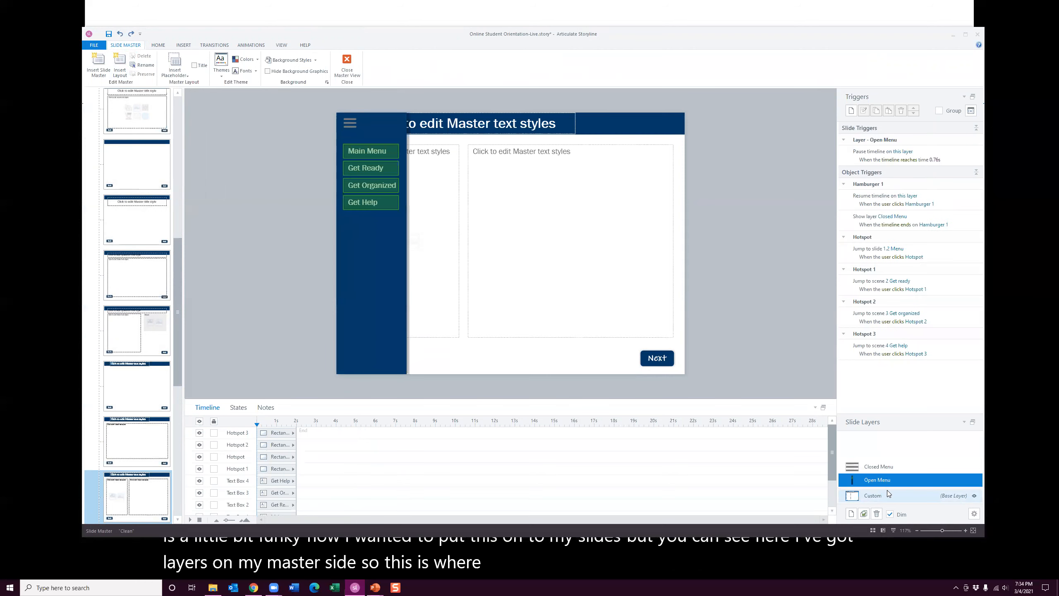
- Check the Online vs. Classroom slide in normal view, and return to the Custom layout's base layer in the slide master
{"action": "left_click", "coordinate": [347, 69]}
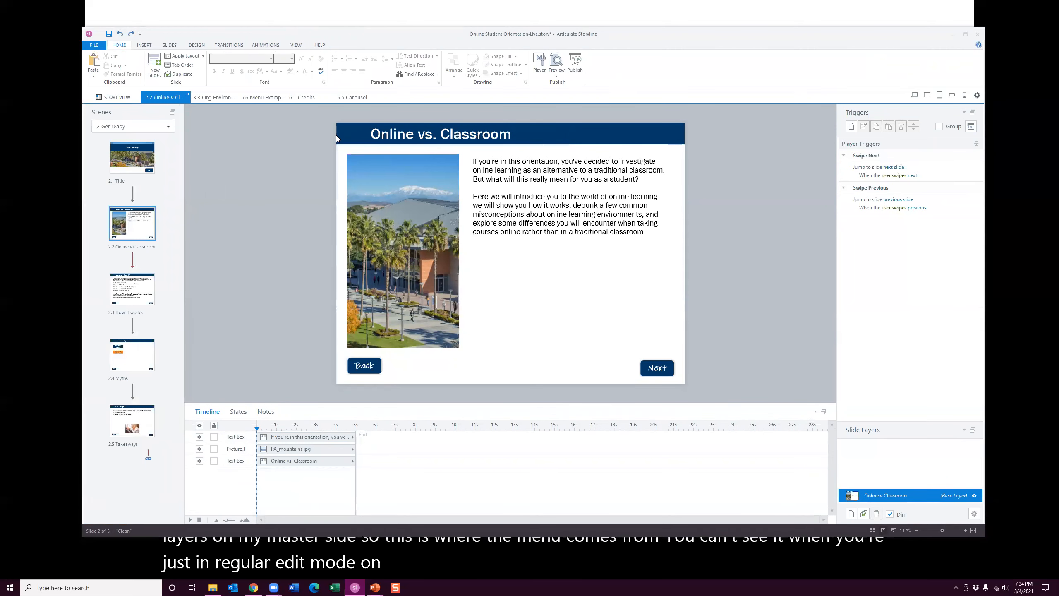
{"action": "left_click", "coordinate": [297, 44]}
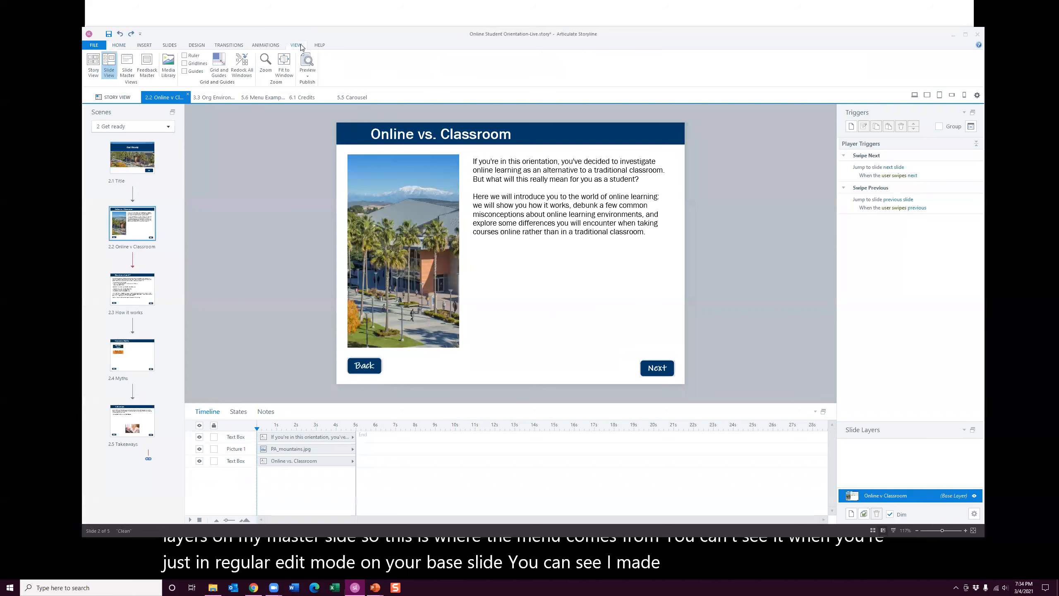
{"action": "left_click", "coordinate": [127, 67]}
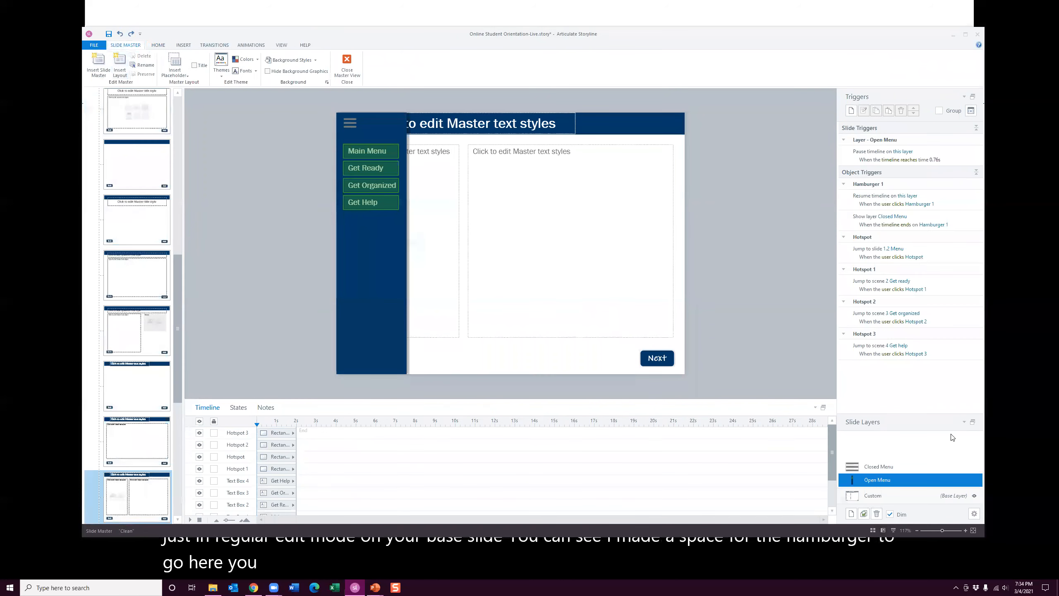
{"action": "left_click", "coordinate": [909, 463]}
{"action": "left_click", "coordinate": [911, 497]}
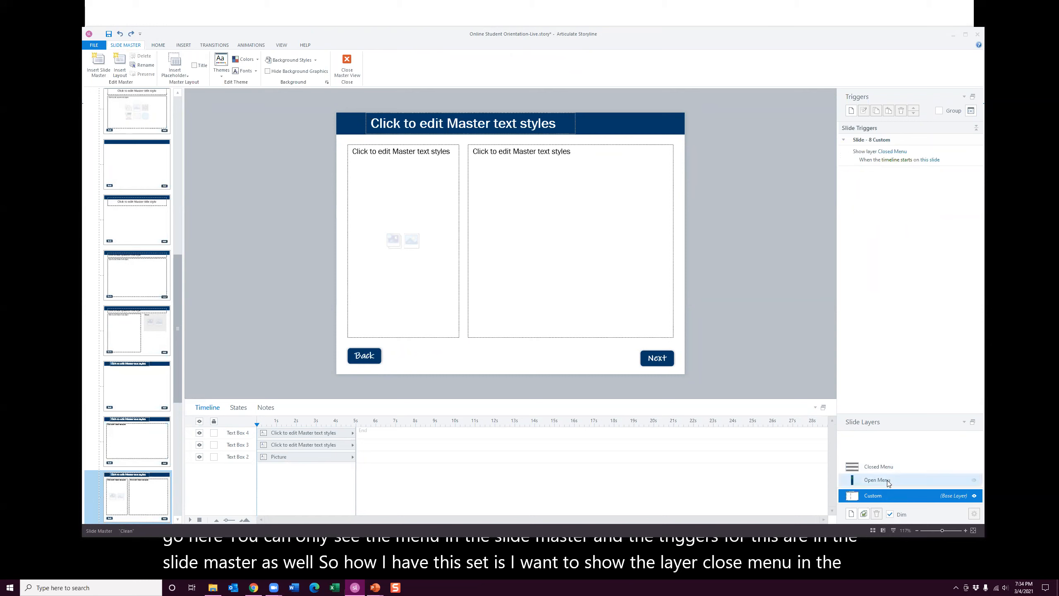
- Inspect the hamburger icon on the Closed Menu layer, including its timeline name and the object assigned to its Open Menu trigger
{"action": "left_click", "coordinate": [884, 467]}
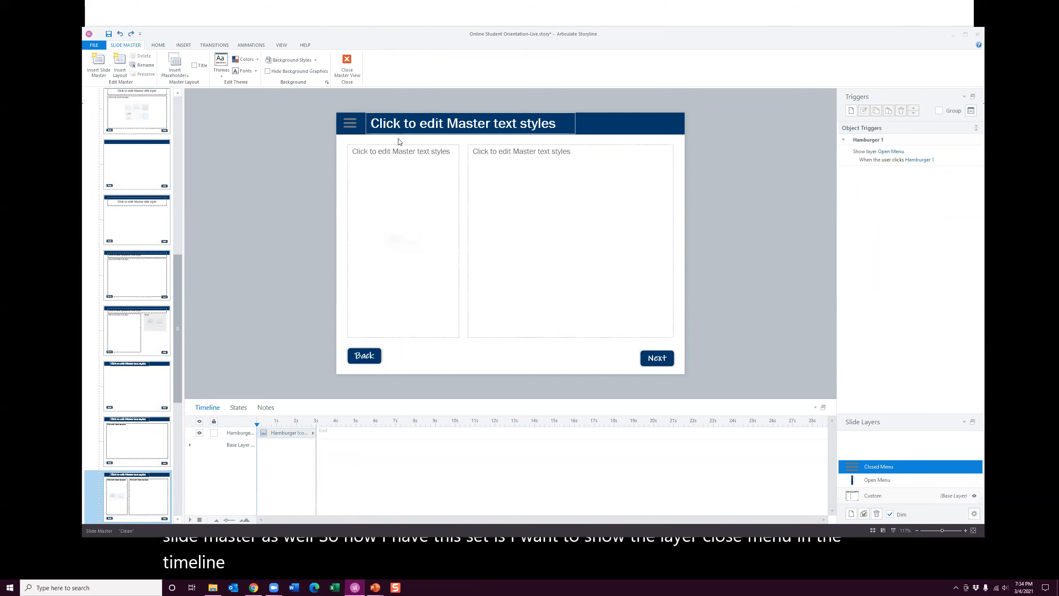
{"action": "left_click", "coordinate": [351, 122]}
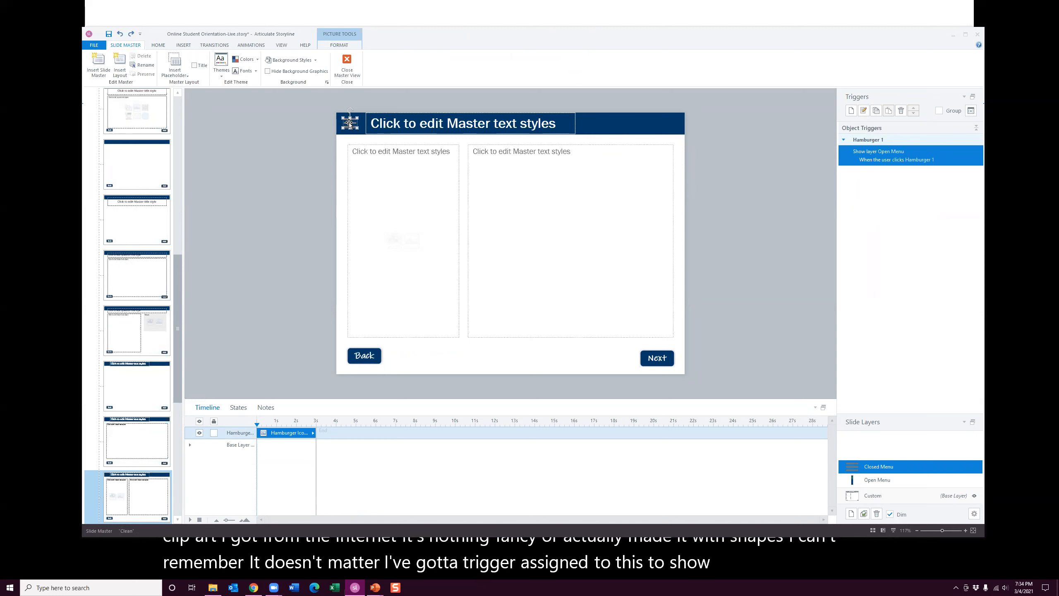
{"action": "double_click", "coordinate": [233, 434]}
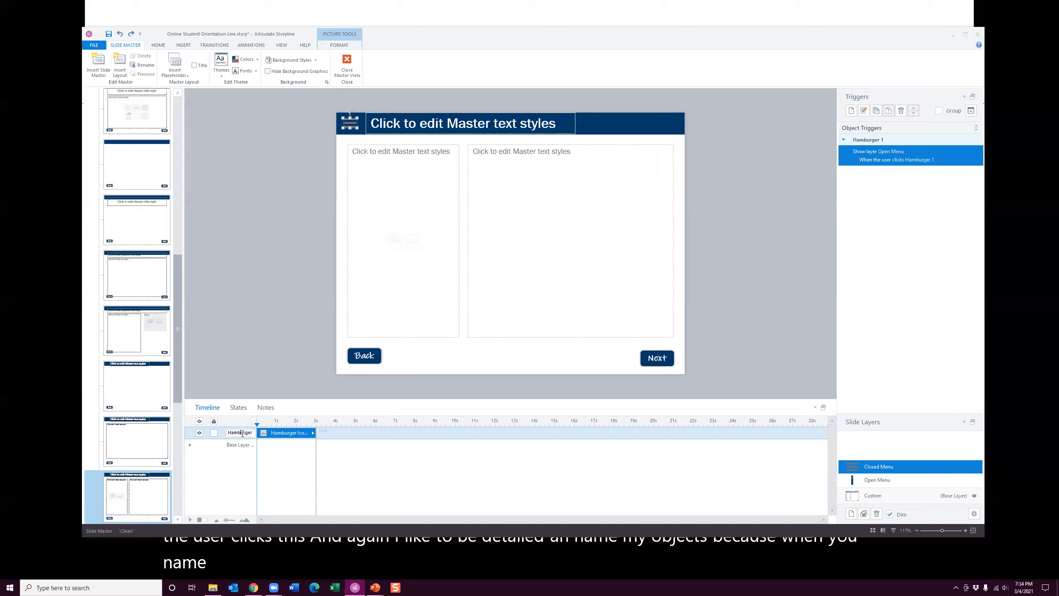
{"action": "left_click", "coordinate": [240, 388]}
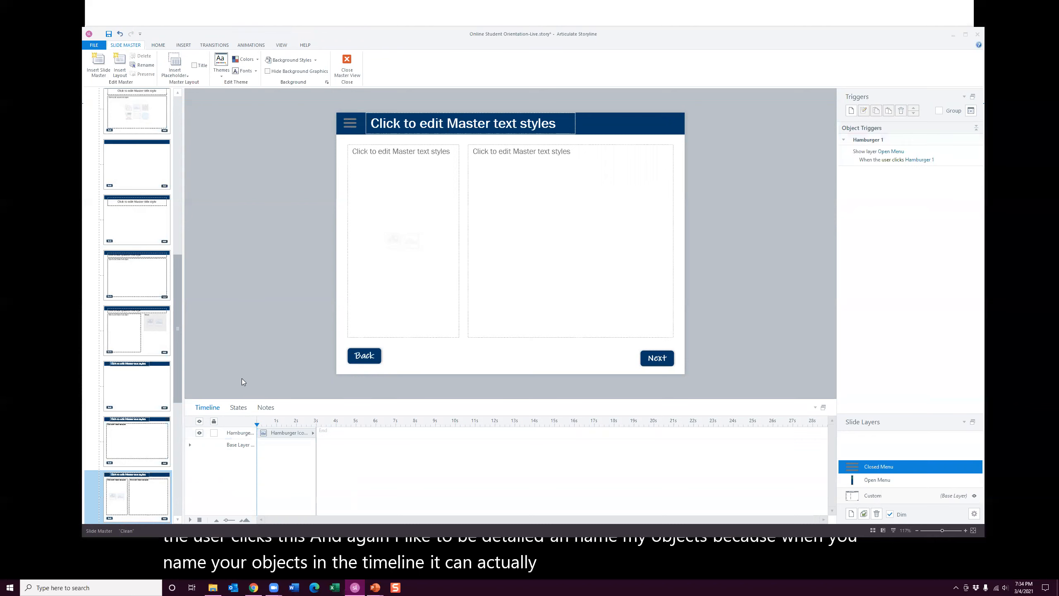
{"action": "left_click", "coordinate": [355, 126]}
{"action": "left_click", "coordinate": [909, 157]}
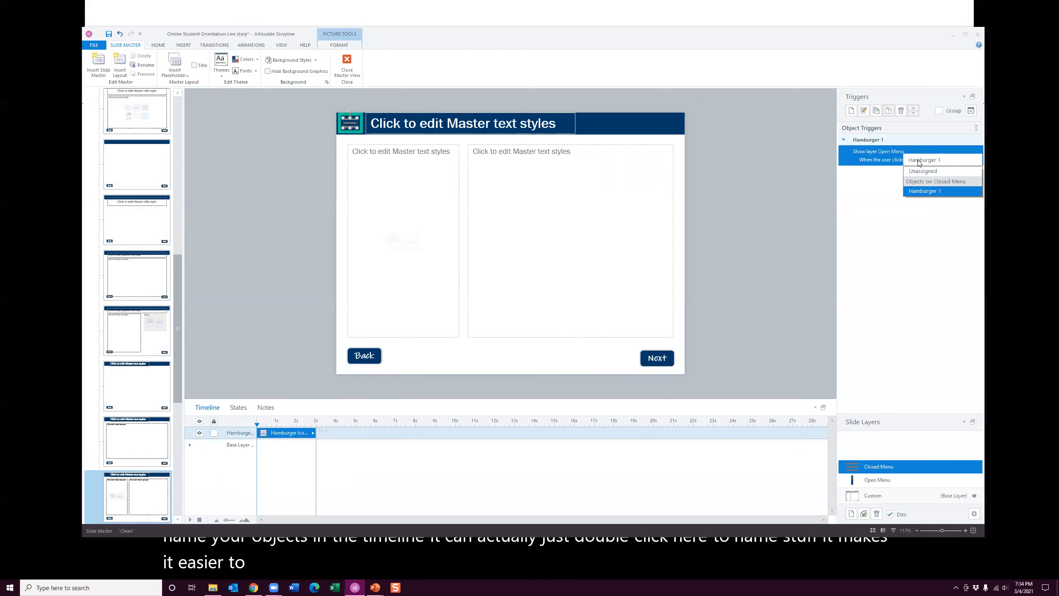
{"action": "left_click", "coordinate": [924, 191]}
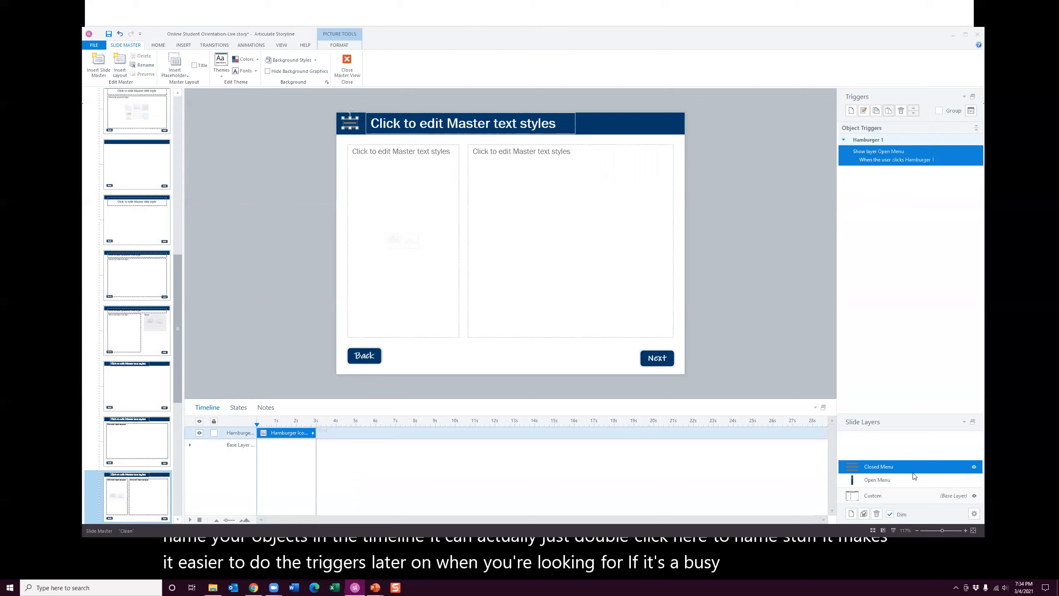
- Examine the Open Menu layer's pause trigger and the triggers attached to its hamburger icon
{"action": "left_click", "coordinate": [904, 481]}
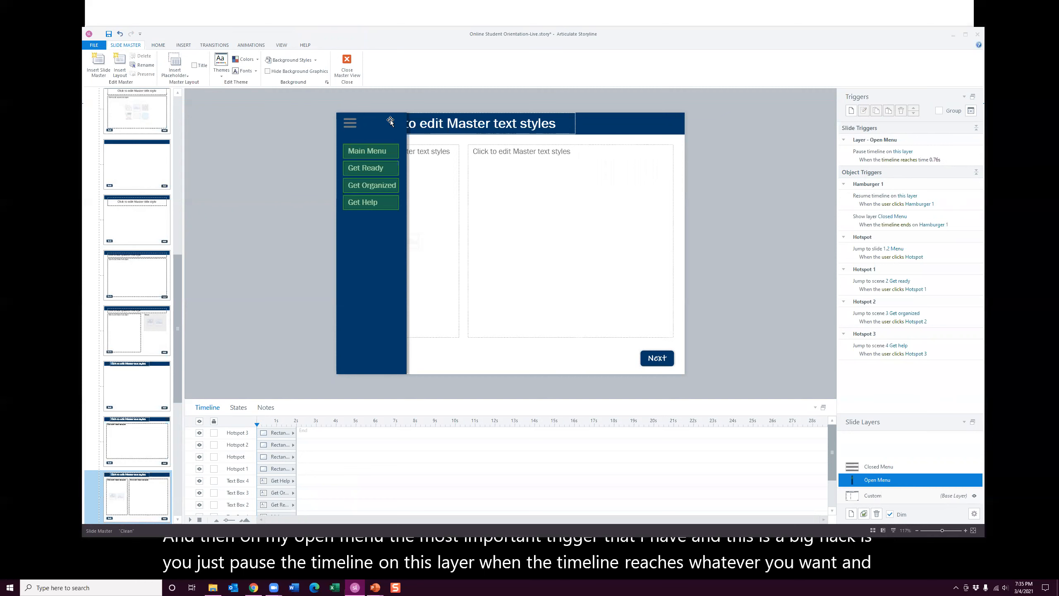
{"action": "left_click", "coordinate": [351, 122]}
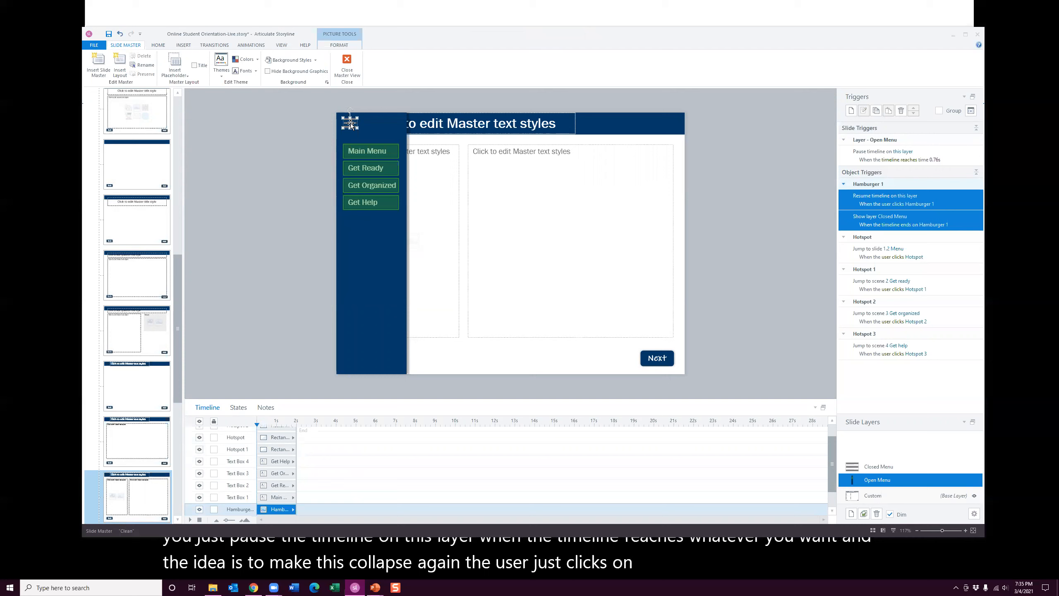
{"action": "left_click", "coordinate": [382, 130]}
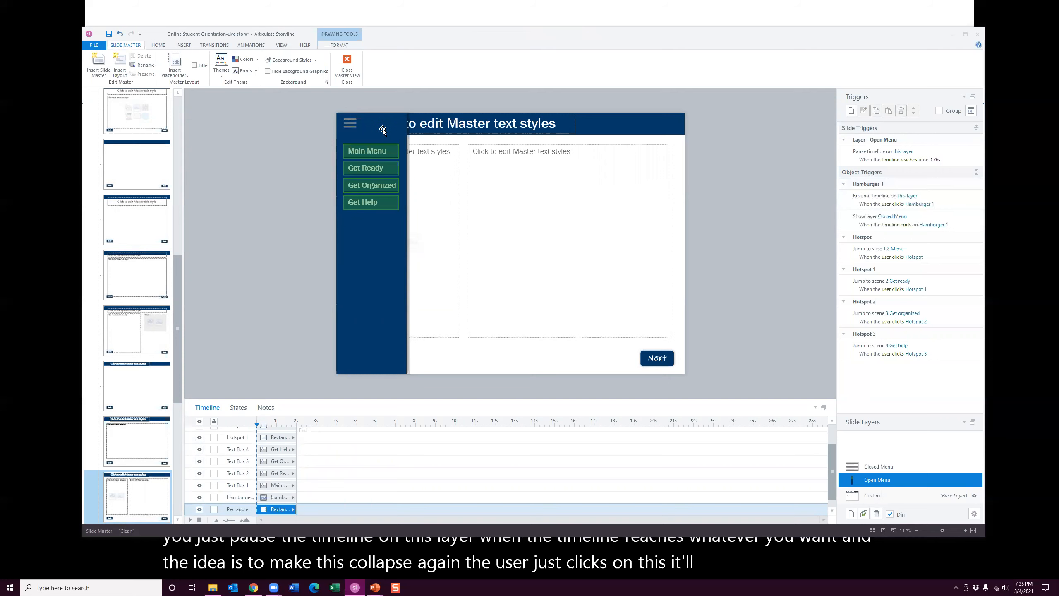
- Check the entrance and exit animation settings of the menu panel and the hamburger icon on the Open Menu layer
{"action": "left_click", "coordinate": [250, 46]}
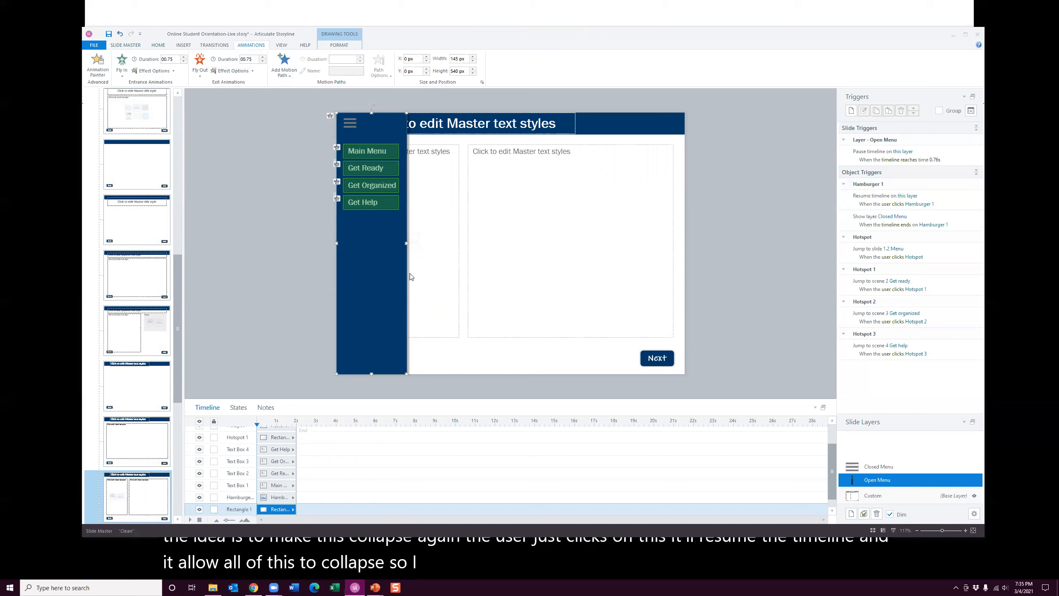
{"action": "left_click", "coordinate": [349, 121]}
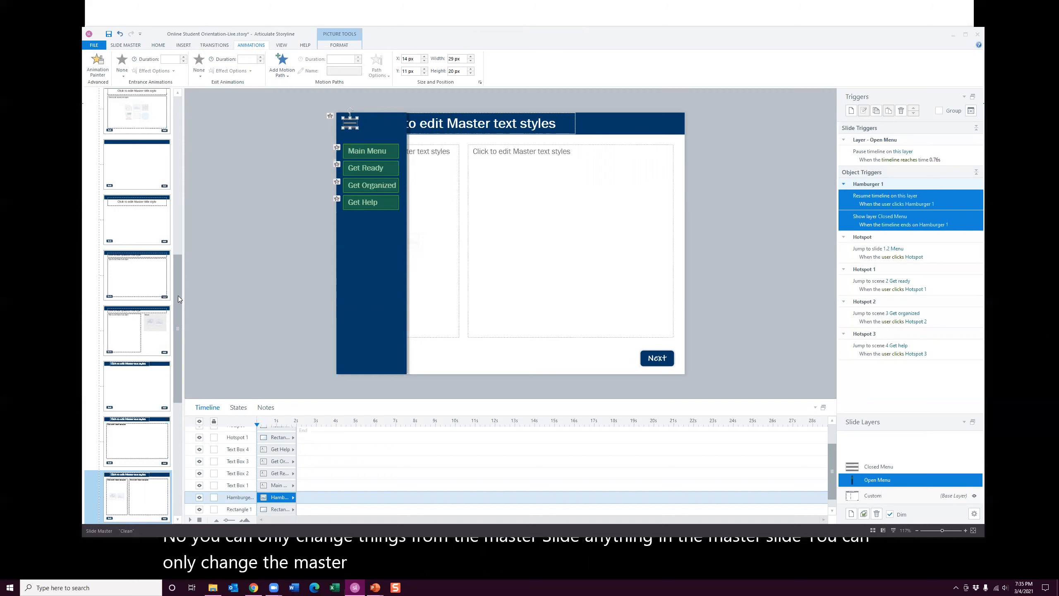
{"action": "left_click_drag", "start_coordinate": [178, 295], "coordinate": [179, 291]}
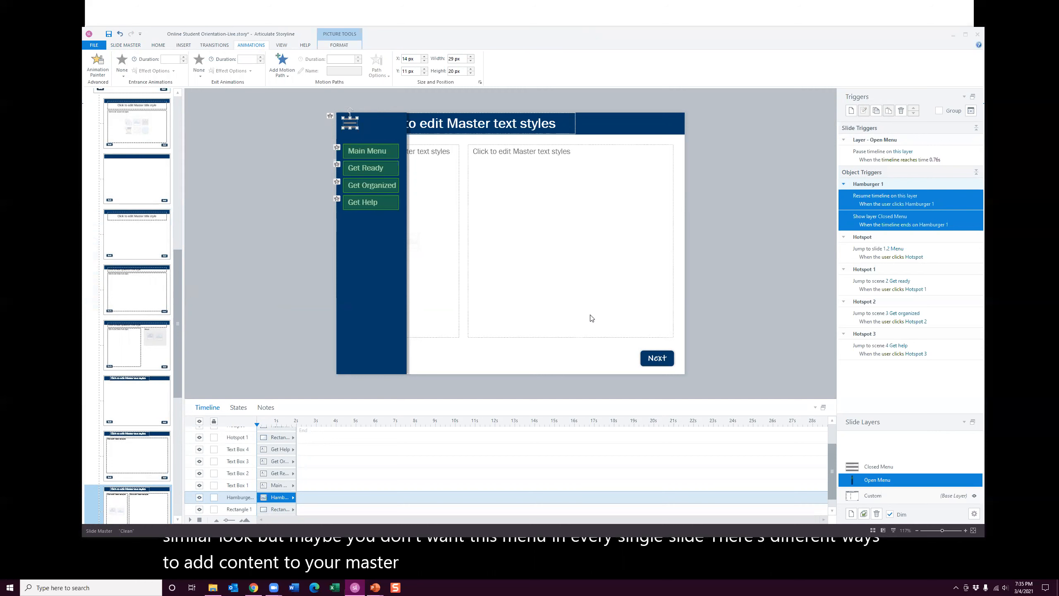
{"action": "left_click_drag", "start_coordinate": [678, 38], "coordinate": [679, 37]}
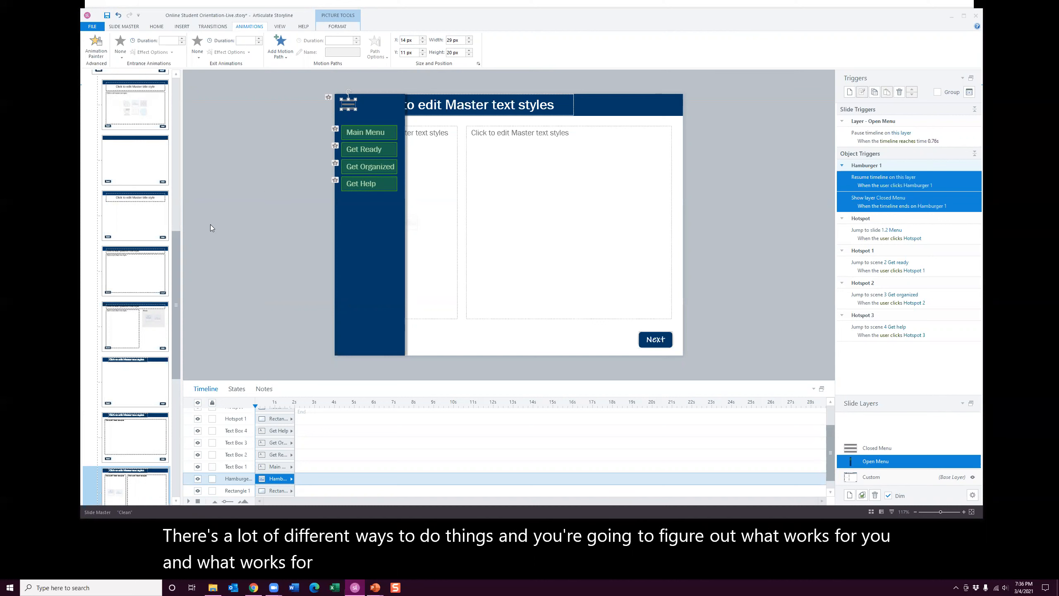
- Duplicate the Custom layout in the slide master
{"action": "scroll", "coordinate": [134, 321], "scroll_direction": "down", "scroll_amount": 3}
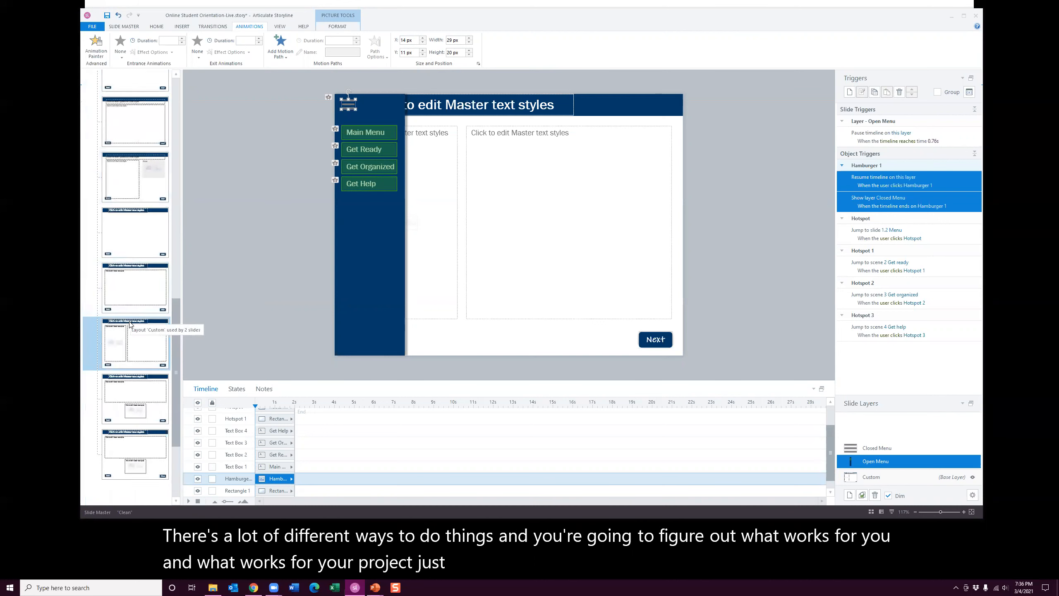
{"action": "right_click", "coordinate": [130, 324]}
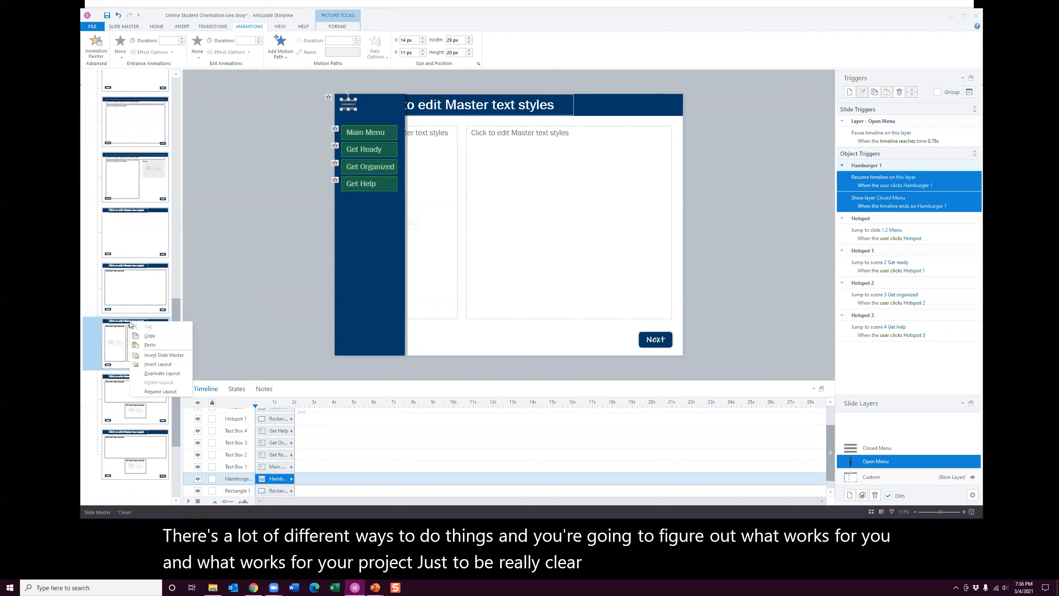
{"action": "left_click", "coordinate": [159, 373]}
{"action": "scroll", "coordinate": [143, 342], "scroll_direction": "down", "scroll_amount": 2}
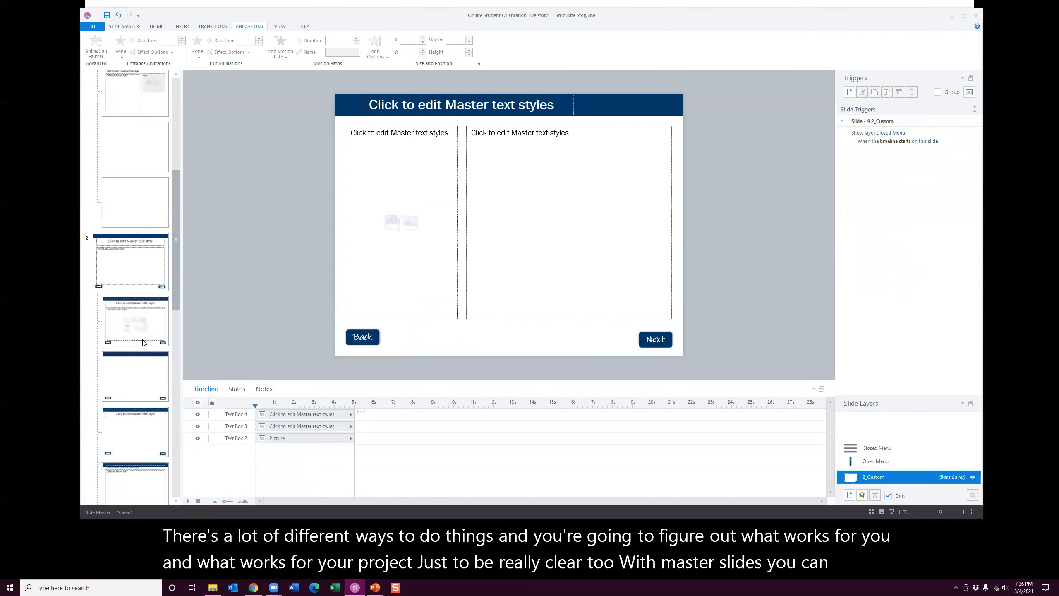
- Compare the plain and blue-banner slide master sets, and view the second master and its Custom and Blank layouts
{"action": "scroll", "coordinate": [137, 301], "scroll_direction": "up", "scroll_amount": 5}
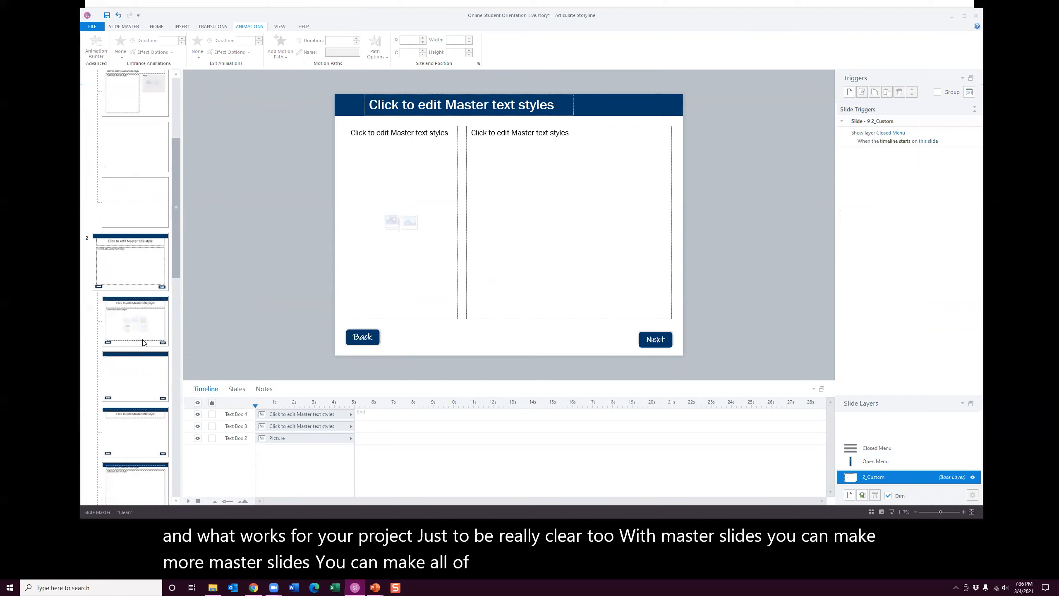
{"action": "left_click", "coordinate": [130, 264]}
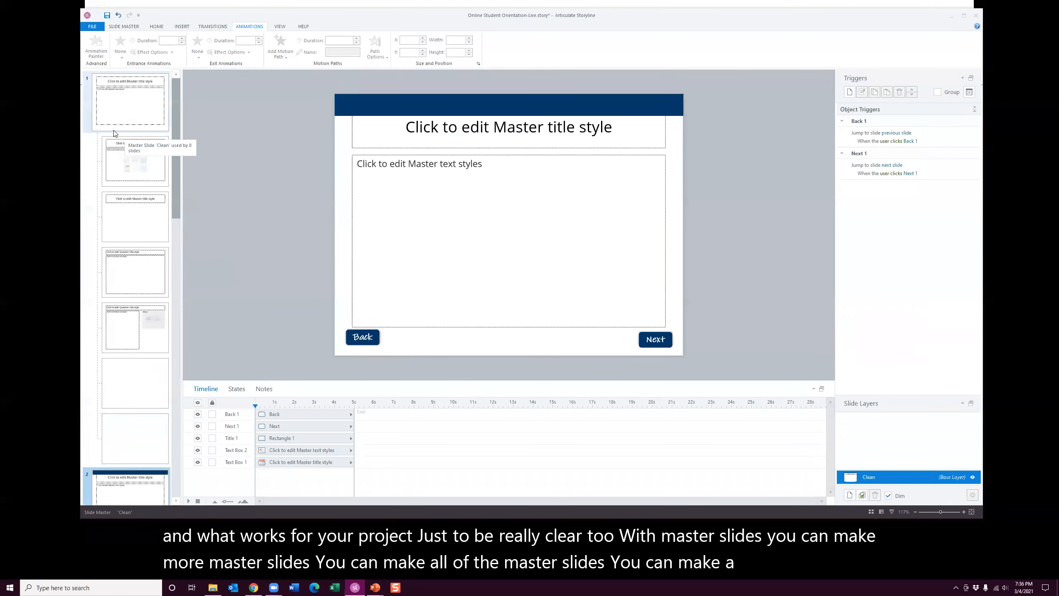
{"action": "scroll", "coordinate": [125, 316], "scroll_direction": "down", "scroll_amount": 2}
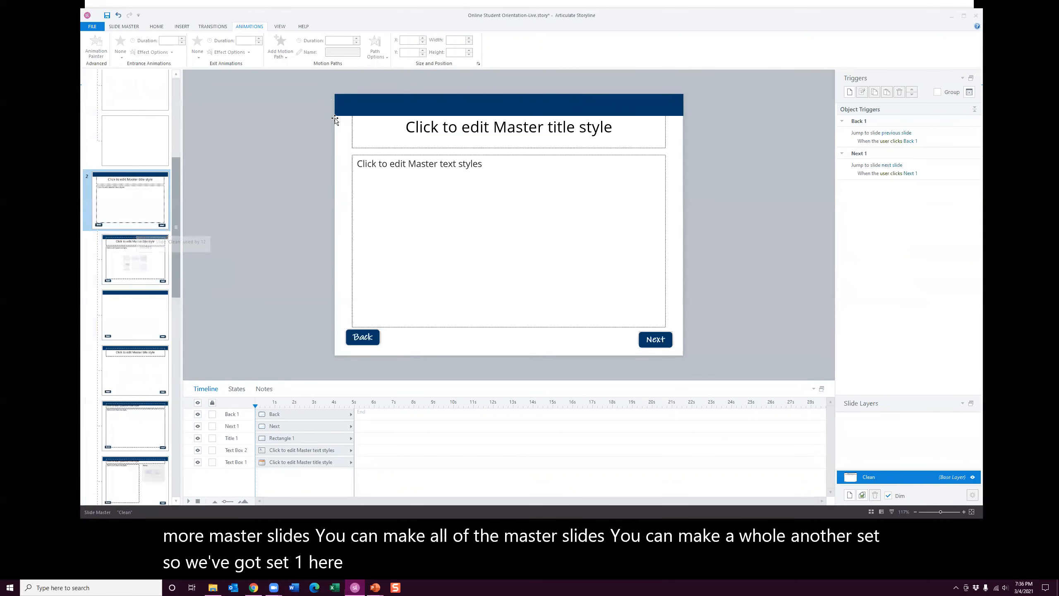
{"action": "scroll", "coordinate": [125, 292], "scroll_direction": "down", "scroll_amount": 4}
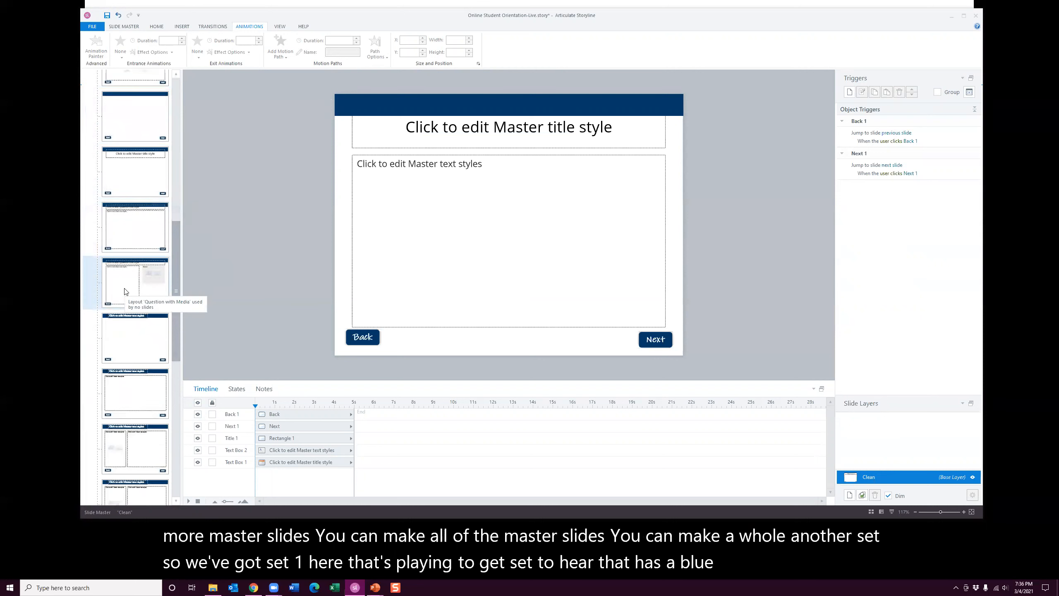
{"action": "scroll", "coordinate": [125, 292], "scroll_direction": "down", "scroll_amount": 5}
{"action": "scroll", "coordinate": [125, 291], "scroll_direction": "up", "scroll_amount": 4}
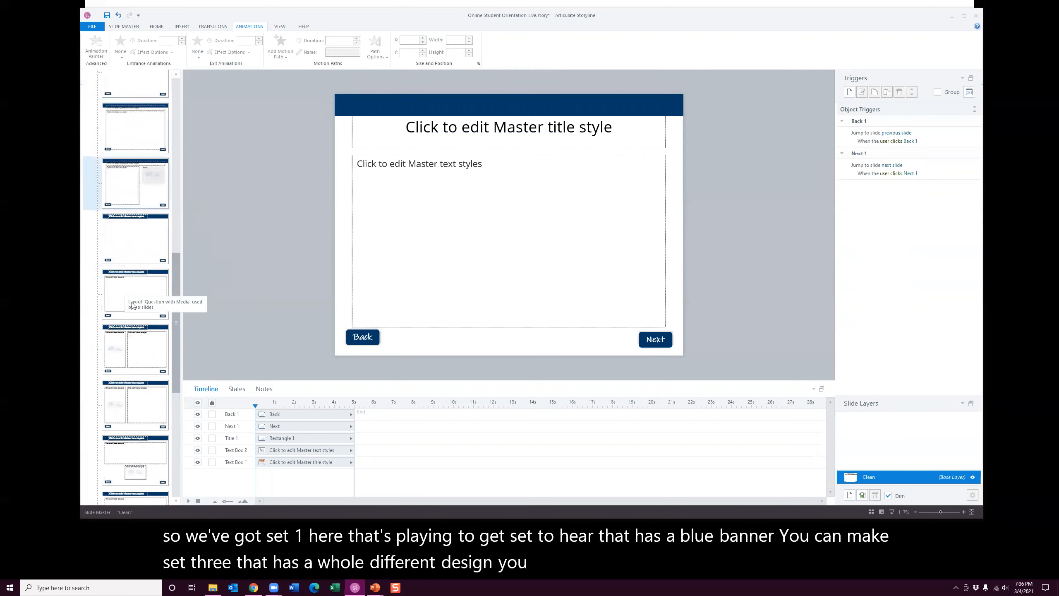
{"action": "left_click", "coordinate": [144, 342]}
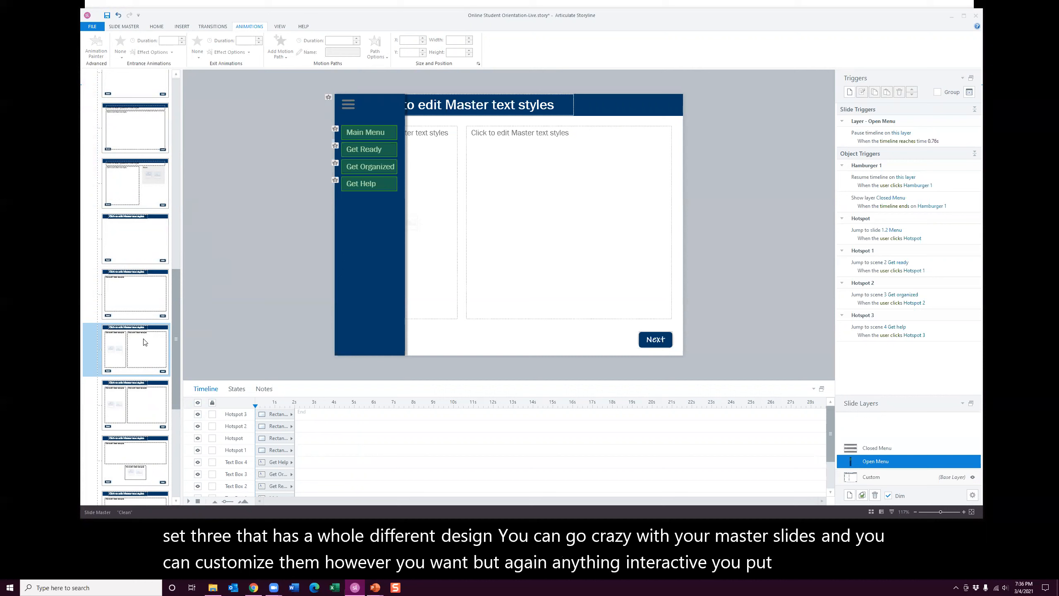
{"action": "left_click", "coordinate": [127, 257]}
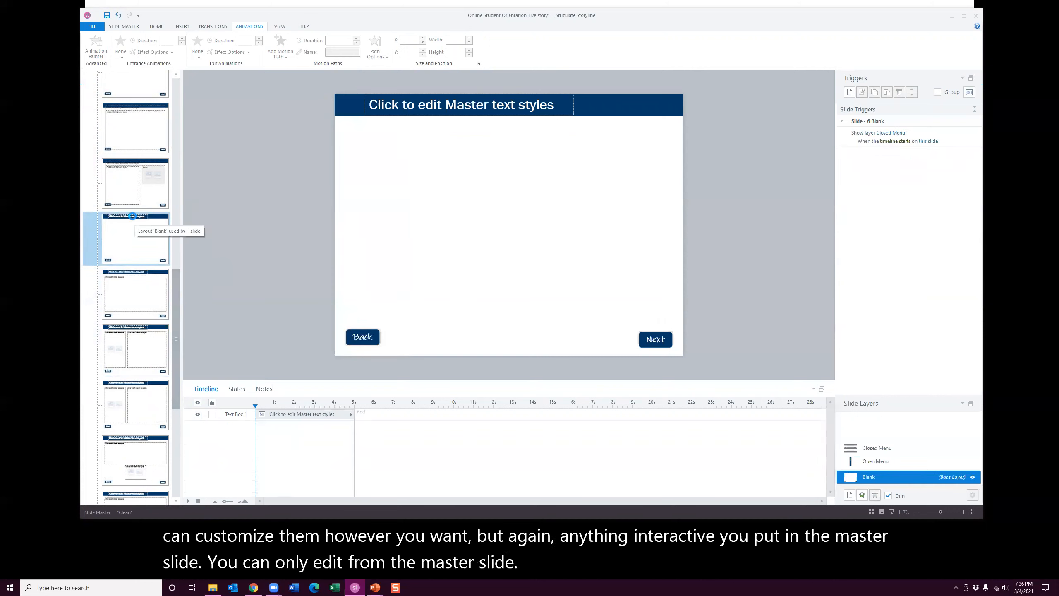
- Return to the Custom layout's base layer and look over the placeholder types available to insert
{"action": "scroll", "coordinate": [163, 255], "scroll_direction": "up", "scroll_amount": 2}
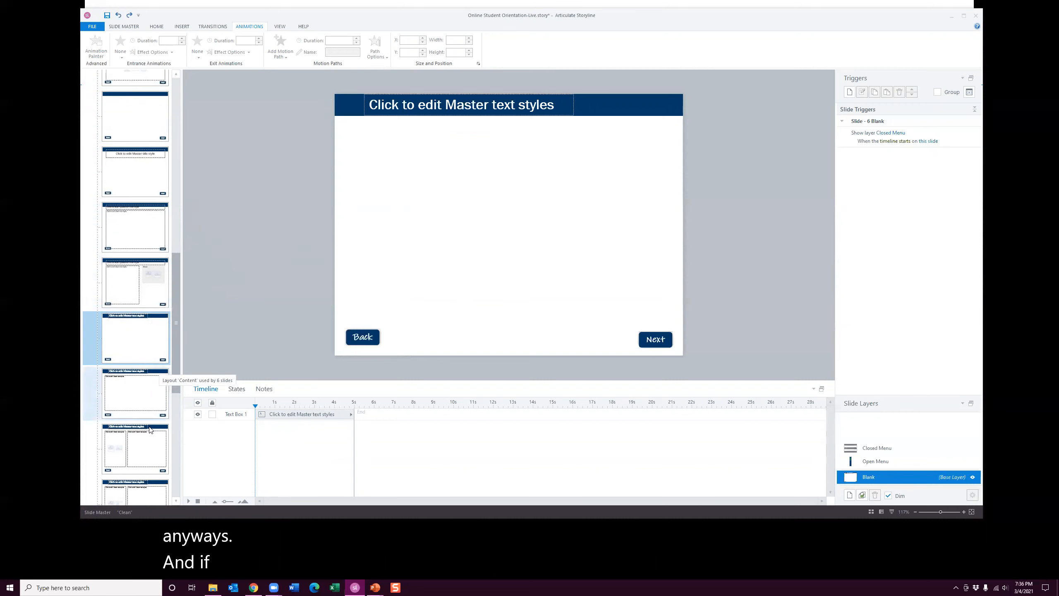
{"action": "left_click", "coordinate": [138, 441]}
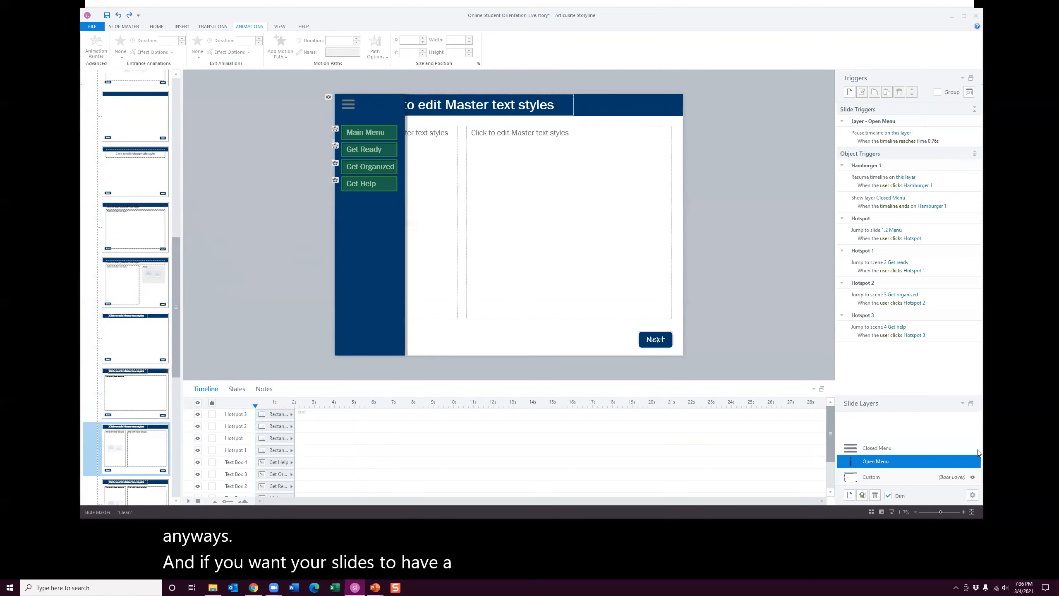
{"action": "left_click", "coordinate": [872, 477]}
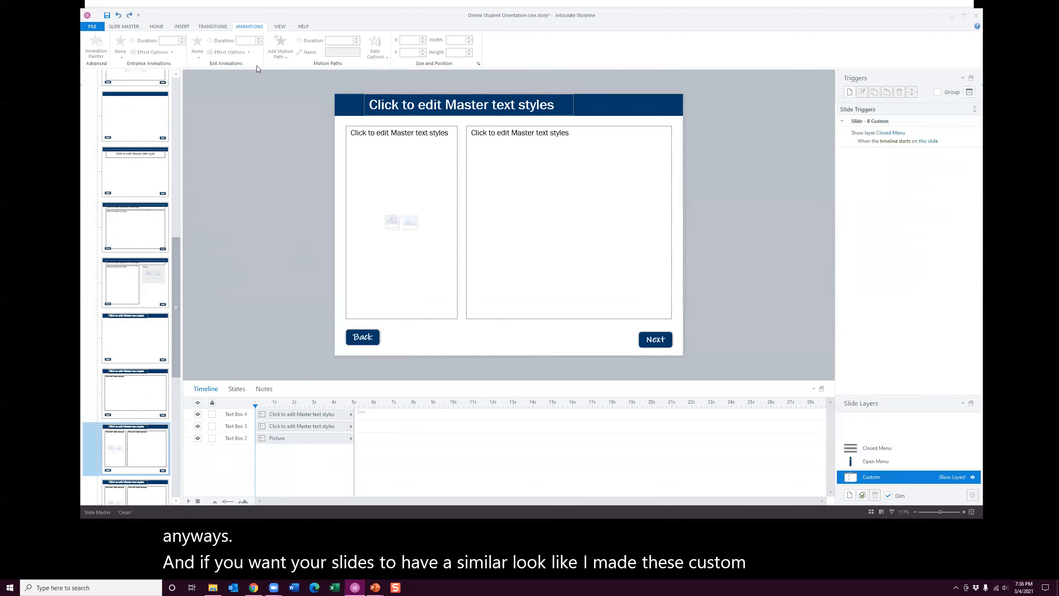
{"action": "left_click", "coordinate": [176, 26]}
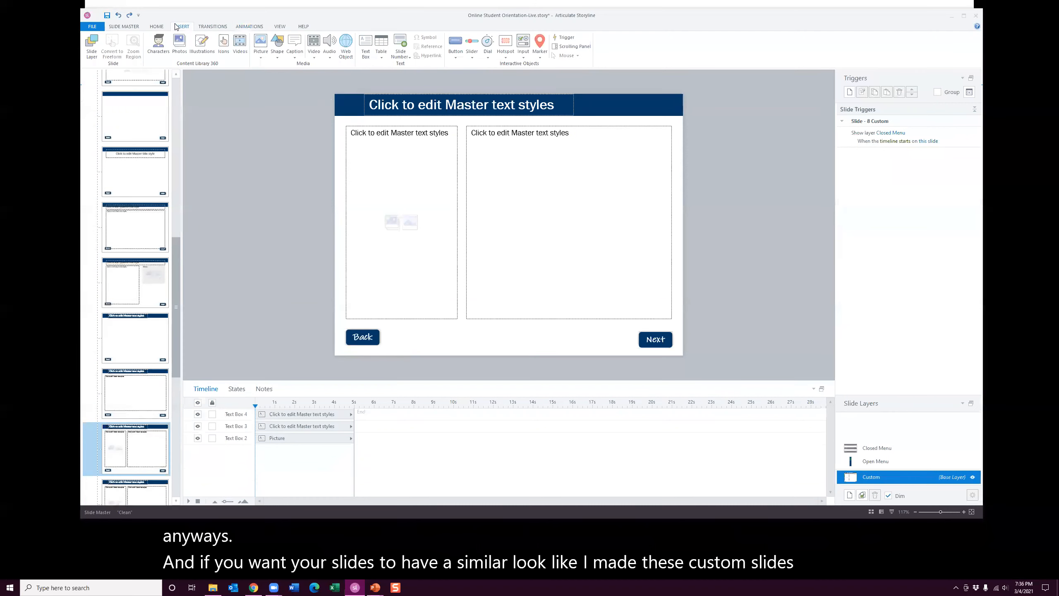
{"action": "left_click", "coordinate": [124, 27]}
{"action": "left_click", "coordinate": [173, 53]}
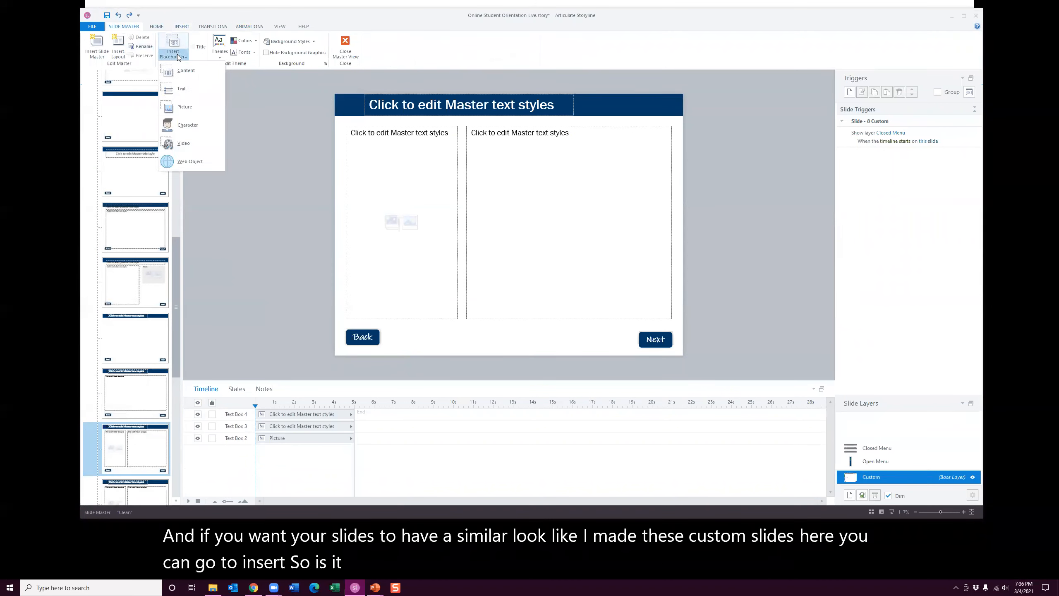
- Delete the picture placeholder and the large text placeholder below the title bar from the Custom layout's base layer
{"action": "left_click", "coordinate": [359, 127]}
{"action": "key", "text": "Delete"}
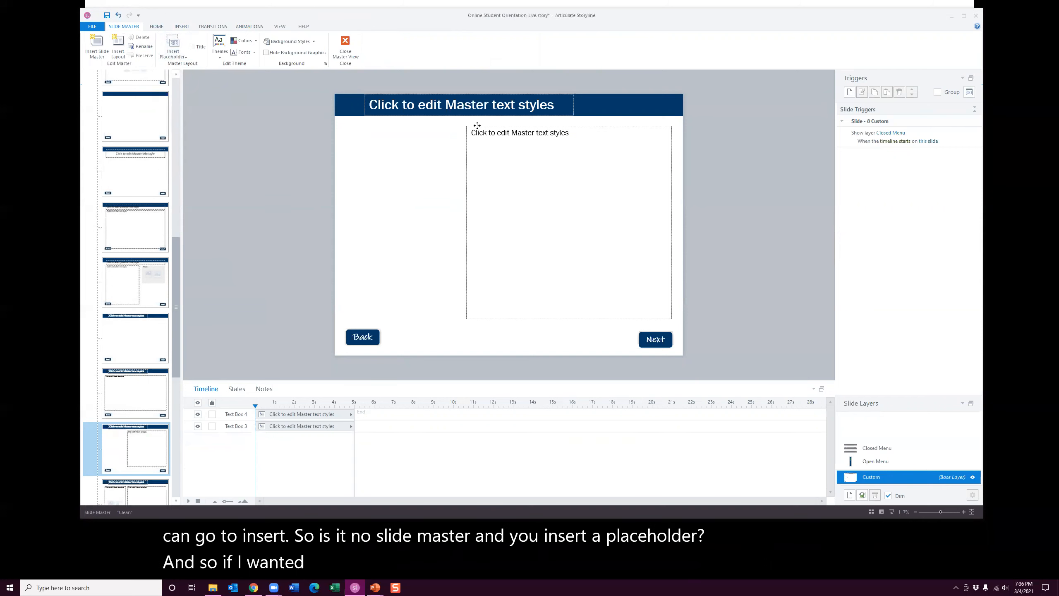
{"action": "left_click", "coordinate": [478, 127]}
{"action": "key", "text": "Delete"}
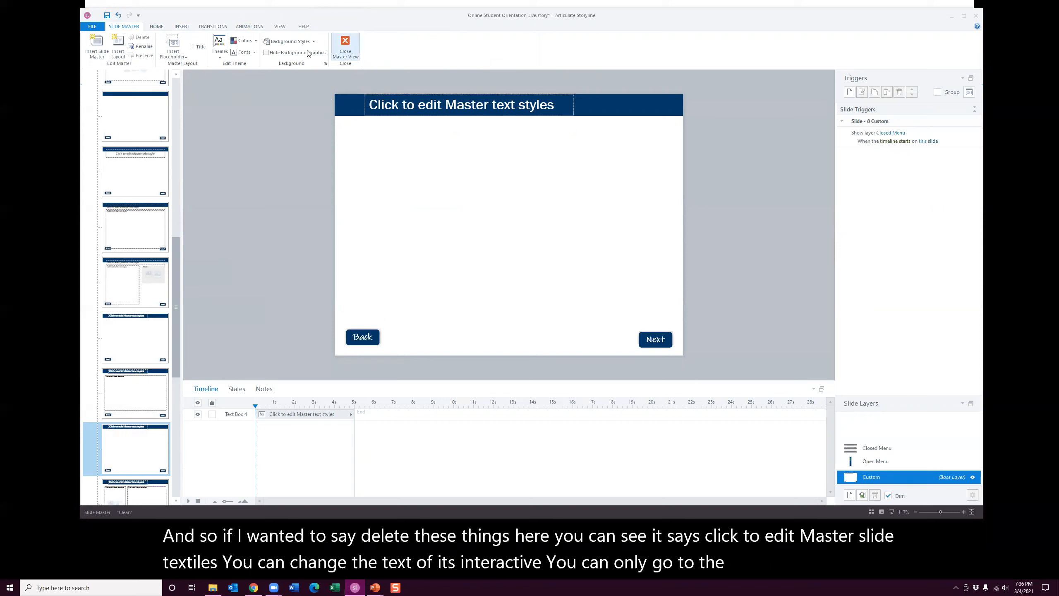
- Insert a roughly square text placeholder on the Custom layout and align it near the slide's left edge, above the Back button
{"action": "left_click", "coordinate": [176, 55]}
{"action": "left_click", "coordinate": [188, 88]}
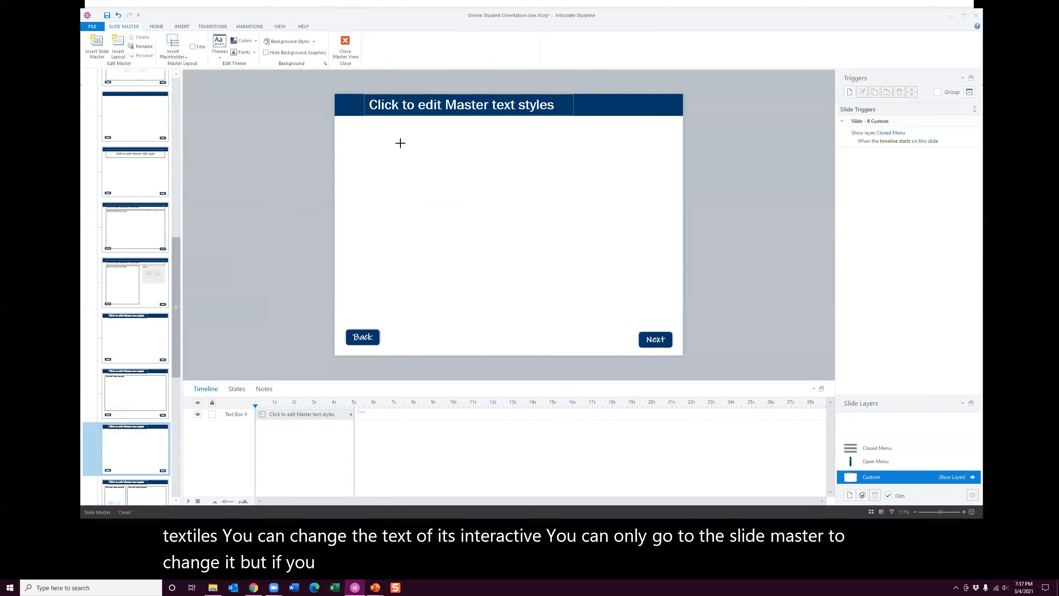
{"action": "left_click_drag", "start_coordinate": [400, 143], "coordinate": [481, 229]}
{"action": "left_click_drag", "start_coordinate": [428, 144], "coordinate": [375, 147]}
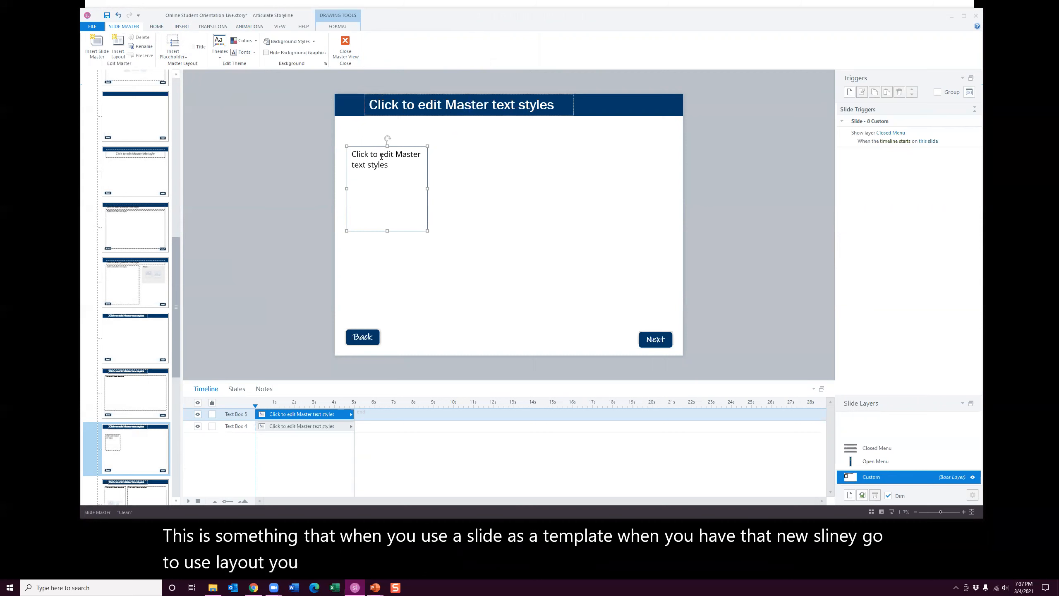
{"action": "left_click", "coordinate": [394, 328]}
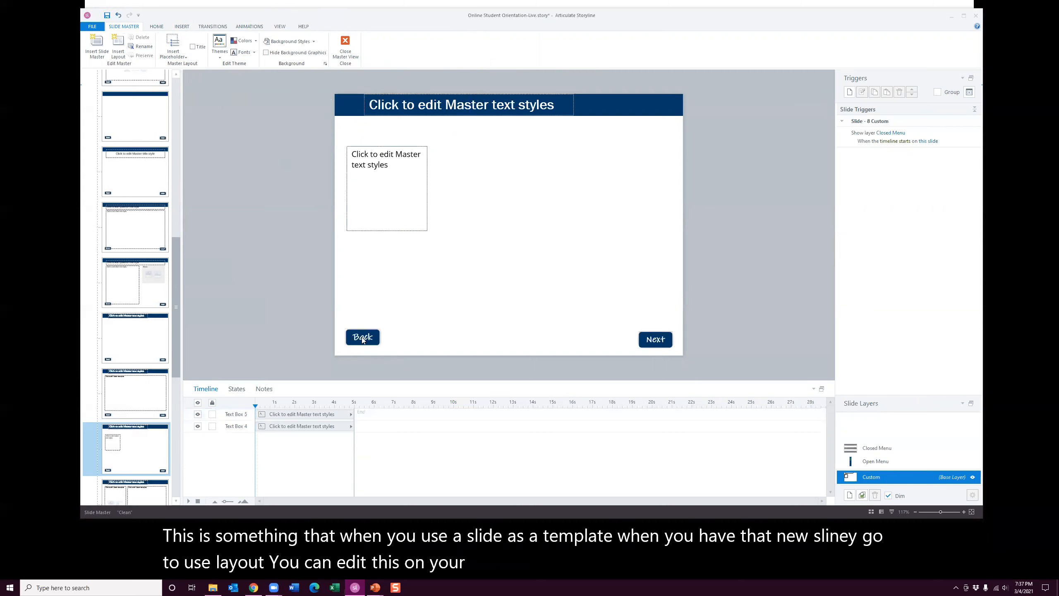
{"action": "left_click", "coordinate": [391, 188]}
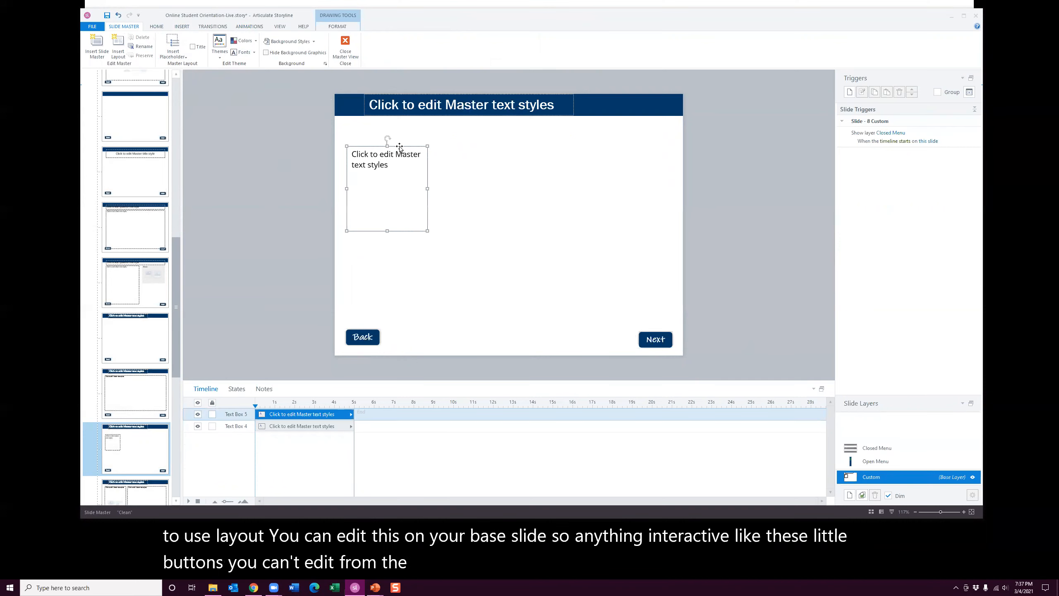